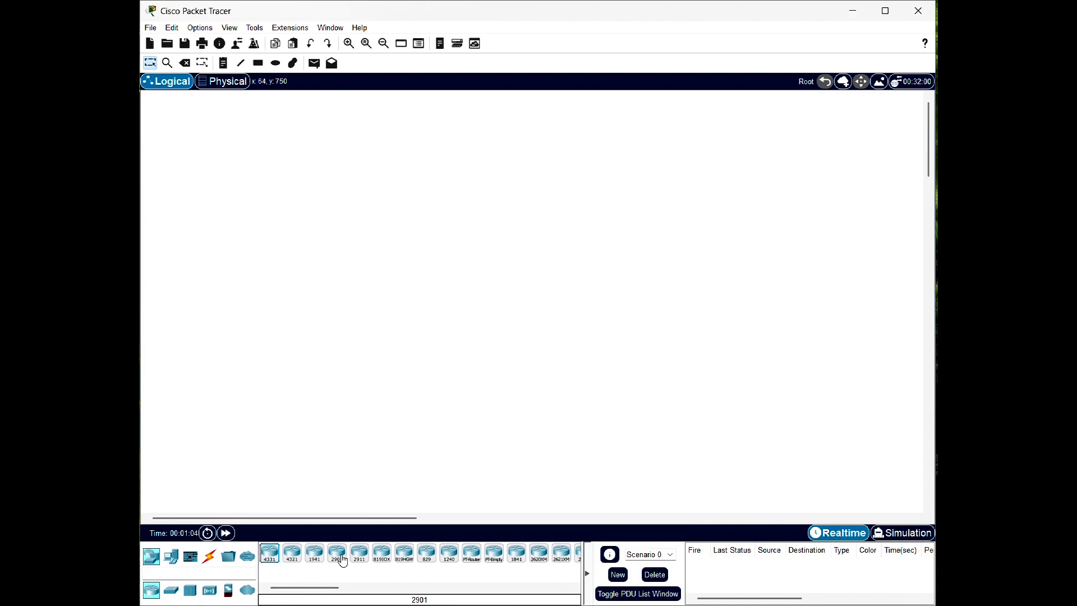
Place a 2911 router in the logical workspace and a PT-Switch below it.
{"action": "left_click", "coordinate": [359, 553]}
{"action": "left_click", "coordinate": [284, 442]}
{"action": "left_click_drag", "start_coordinate": [284, 438], "coordinate": [285, 186]}
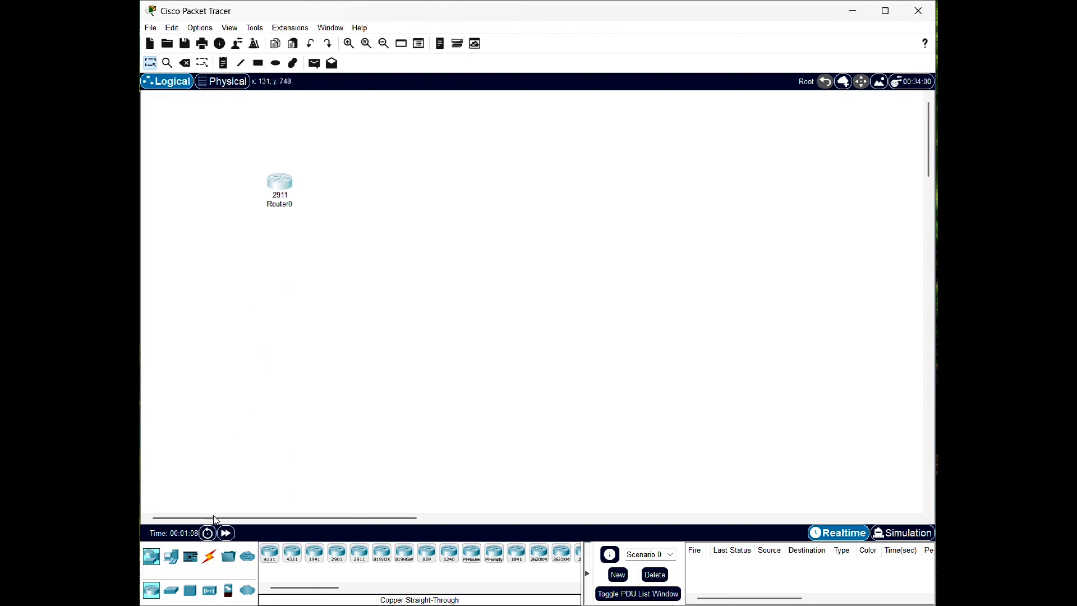
{"action": "left_click", "coordinate": [172, 591]}
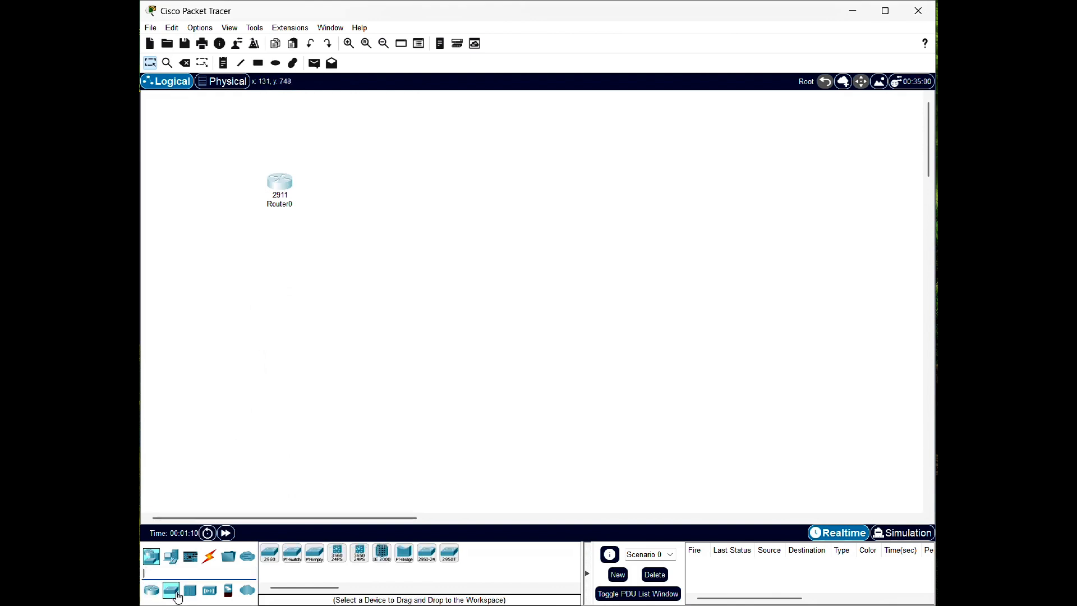
{"action": "left_click_drag", "start_coordinate": [291, 561], "coordinate": [306, 276]}
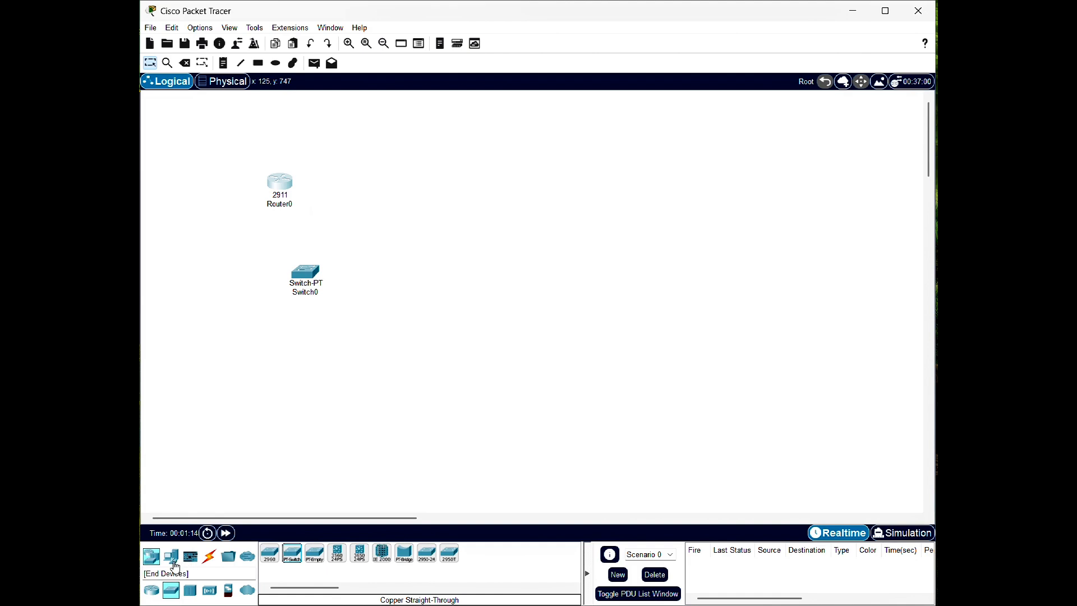
Add a PC and a laptop side by side below the switch, with the PC further out on the side opposite the laptop.
{"action": "left_click", "coordinate": [171, 555]}
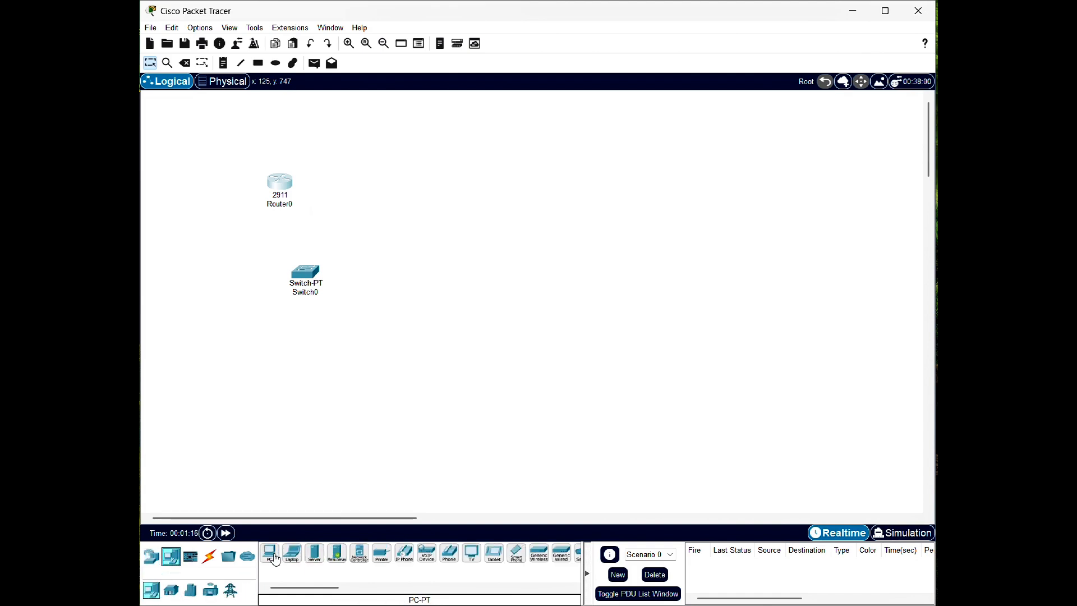
{"action": "left_click_drag", "start_coordinate": [270, 554], "coordinate": [280, 375]}
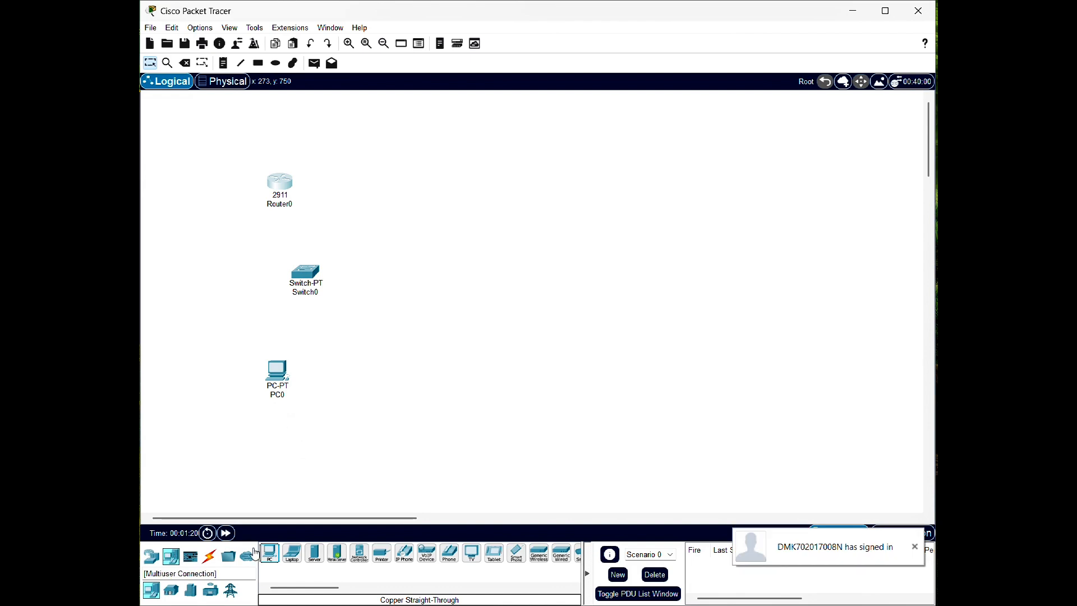
{"action": "left_click_drag", "start_coordinate": [291, 554], "coordinate": [357, 368]}
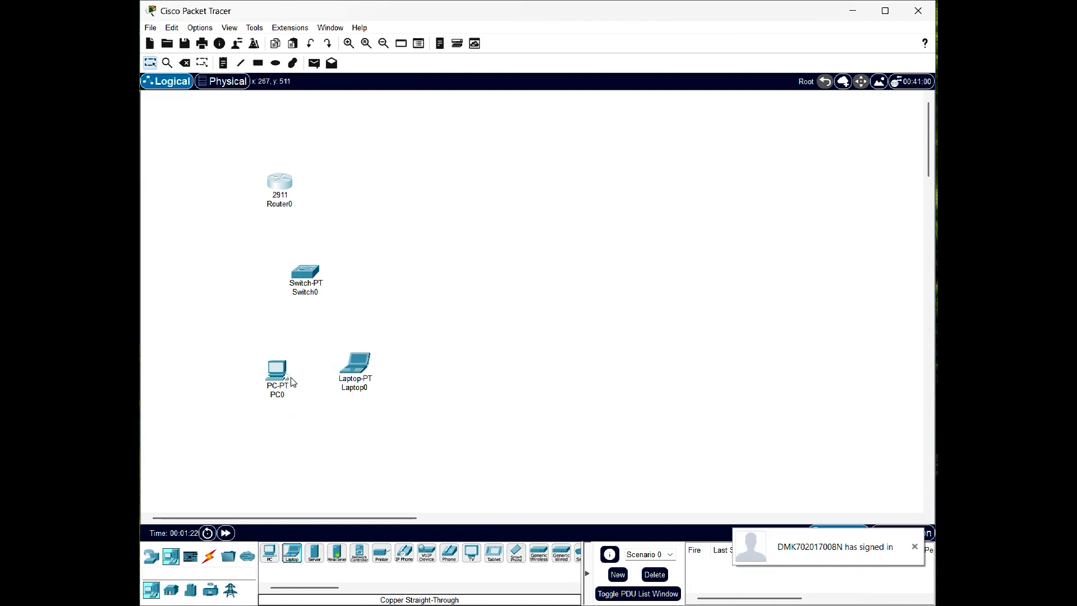
{"action": "left_click_drag", "start_coordinate": [283, 377], "coordinate": [250, 376]}
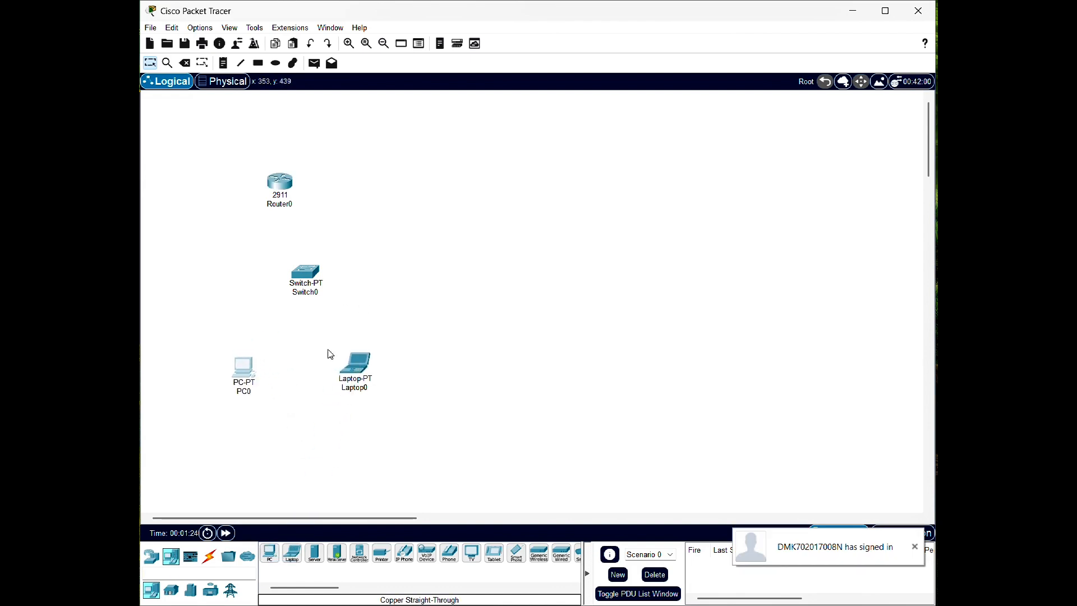
Connect the PC's FastEthernet0 port to the switch's FastEthernet0/1 port with a copper straight-through cable.
{"action": "left_click", "coordinate": [209, 557]}
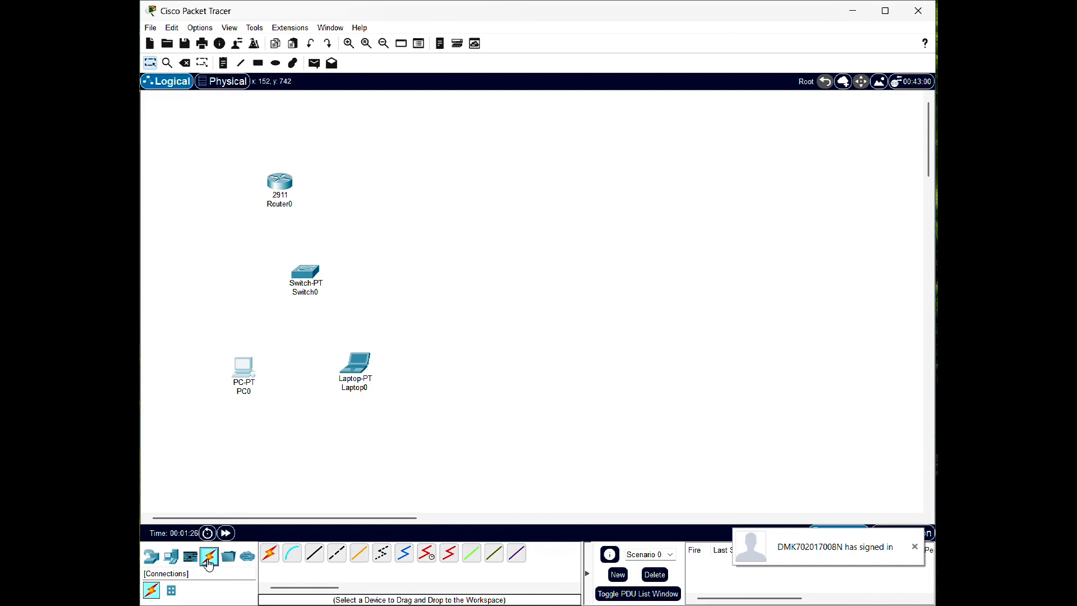
{"action": "left_click", "coordinate": [317, 554]}
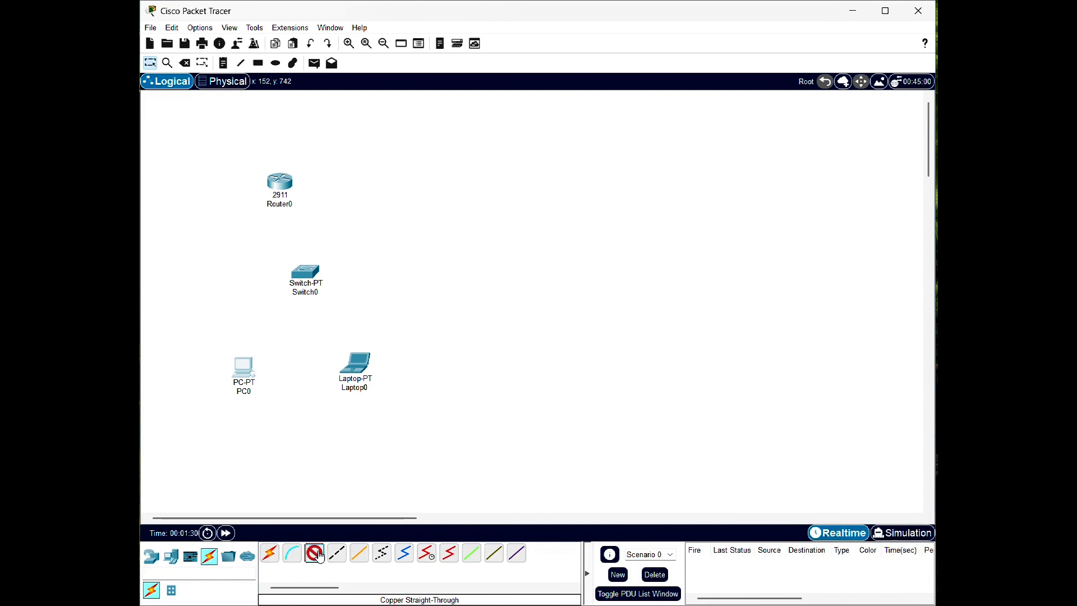
{"action": "left_click", "coordinate": [241, 368]}
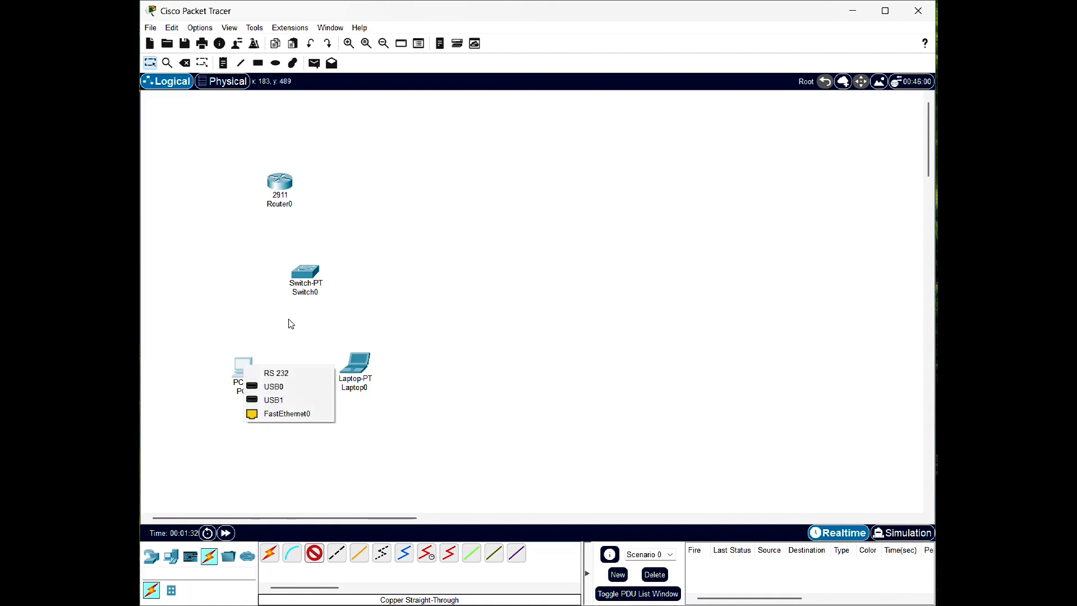
{"action": "left_click", "coordinate": [284, 413]}
{"action": "left_click", "coordinate": [309, 274]}
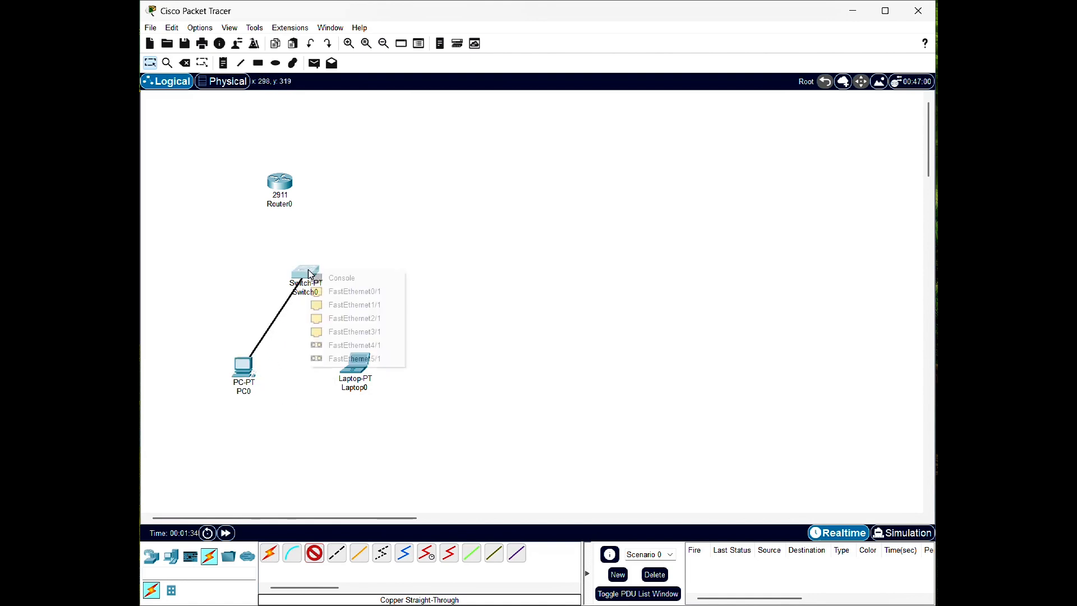
{"action": "left_click", "coordinate": [345, 291]}
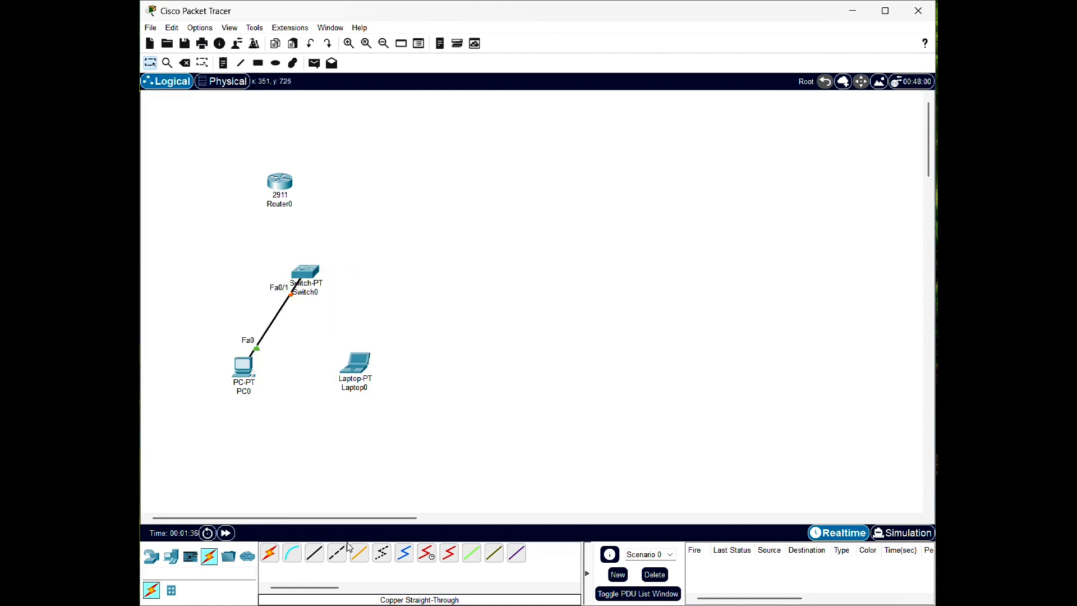
Connect the laptop's FastEthernet0 port to the switch's FastEthernet1/1 port with a copper straight-through cable.
{"action": "left_click", "coordinate": [314, 552]}
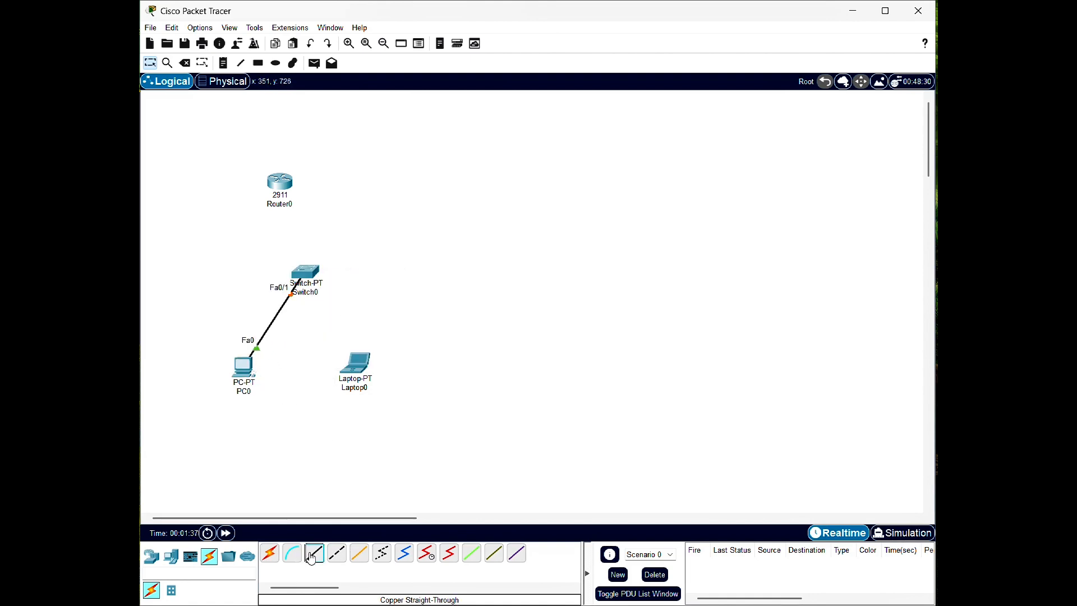
{"action": "left_click", "coordinate": [355, 369]}
{"action": "left_click", "coordinate": [374, 413]}
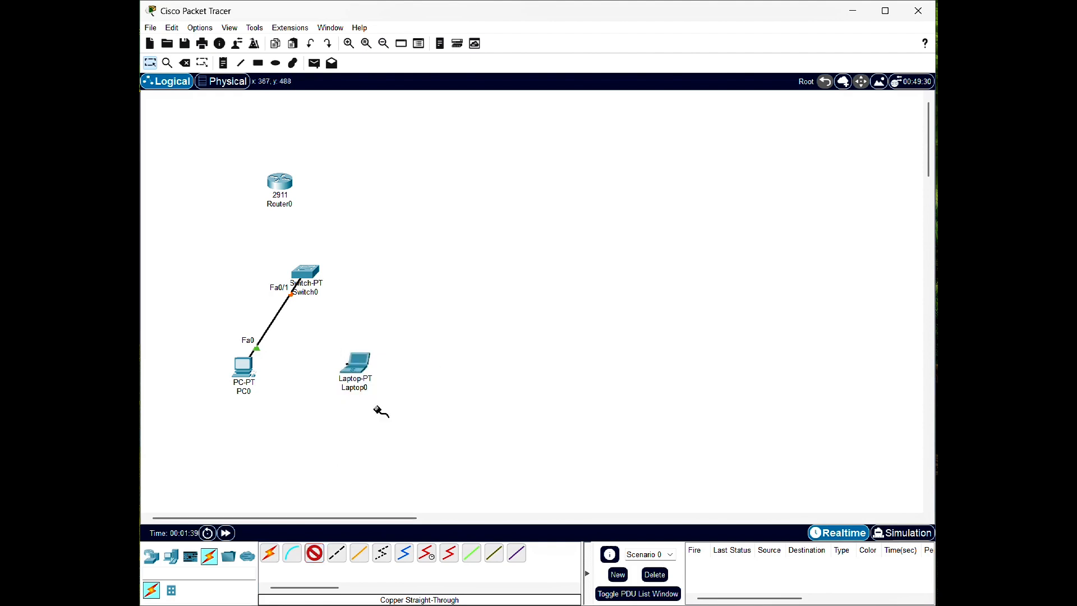
{"action": "left_click", "coordinate": [323, 284]}
{"action": "left_click", "coordinate": [348, 305]}
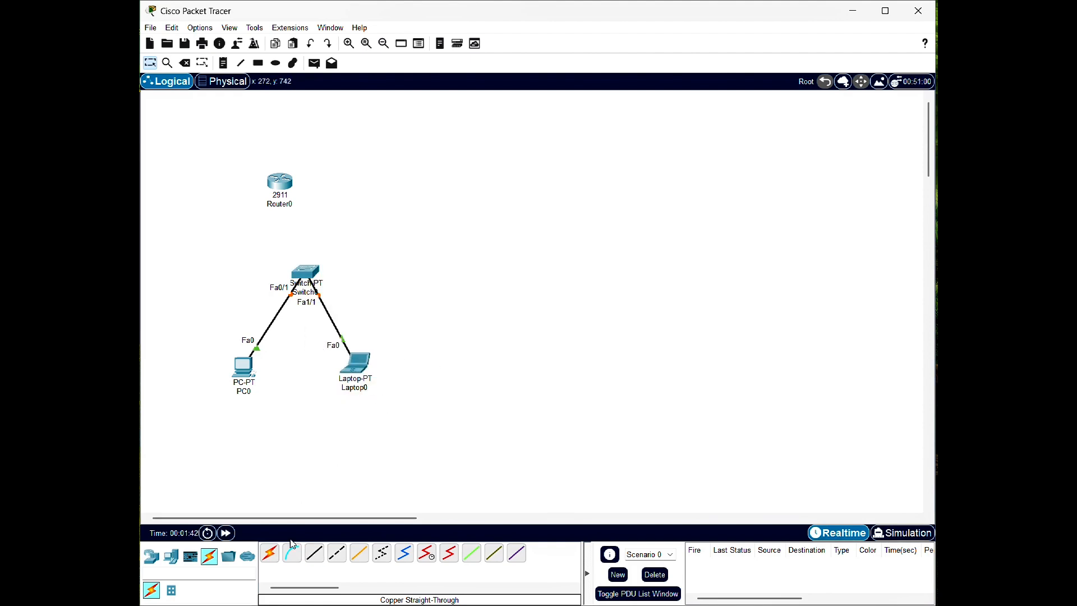
Connect the switch's FastEthernet2/1 port to the router's GigabitEthernet0/0 port with a copper straight-through cable.
{"action": "left_click", "coordinate": [314, 552]}
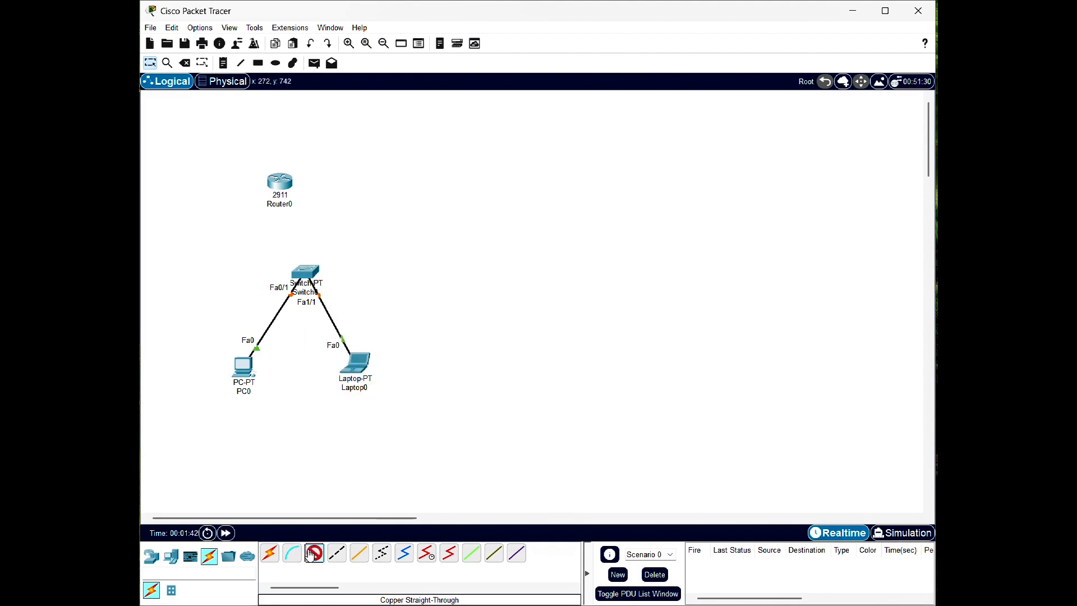
{"action": "left_click", "coordinate": [308, 271]}
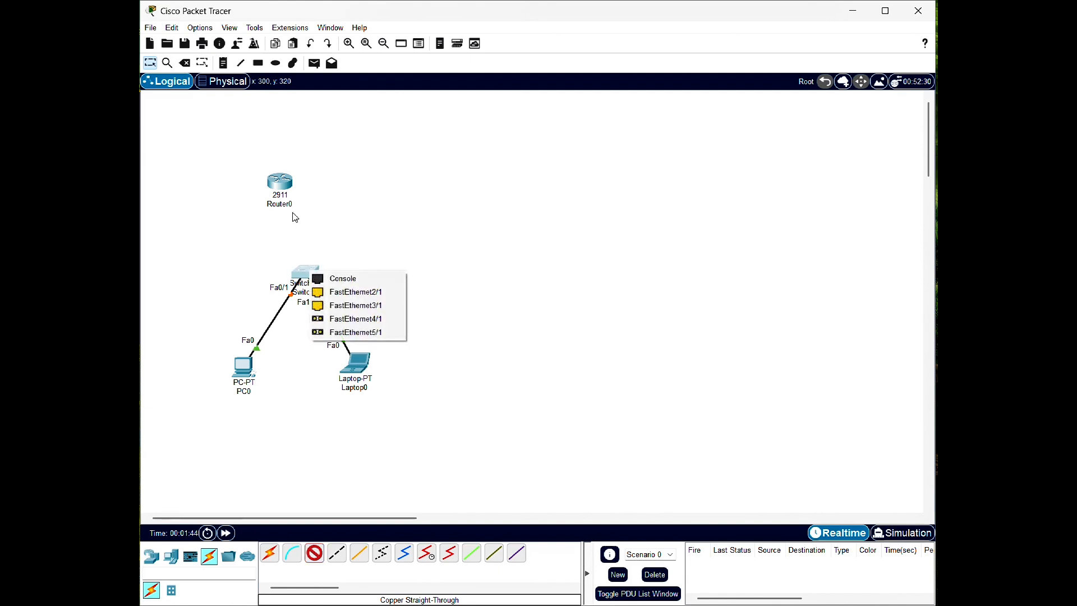
{"action": "left_click", "coordinate": [347, 293]}
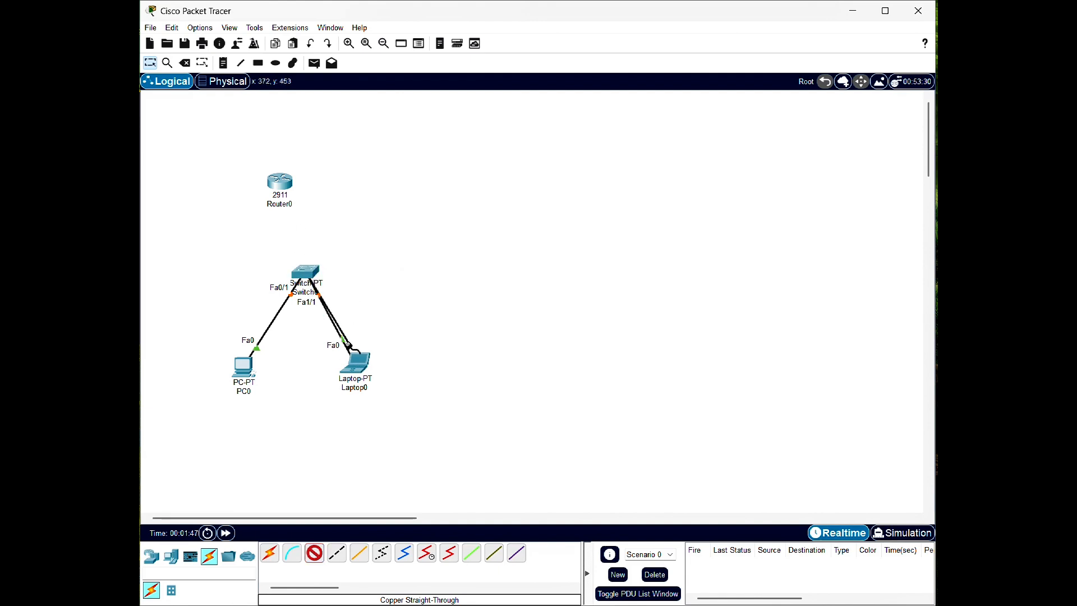
{"action": "left_click", "coordinate": [283, 186]}
{"action": "left_click", "coordinate": [323, 218]}
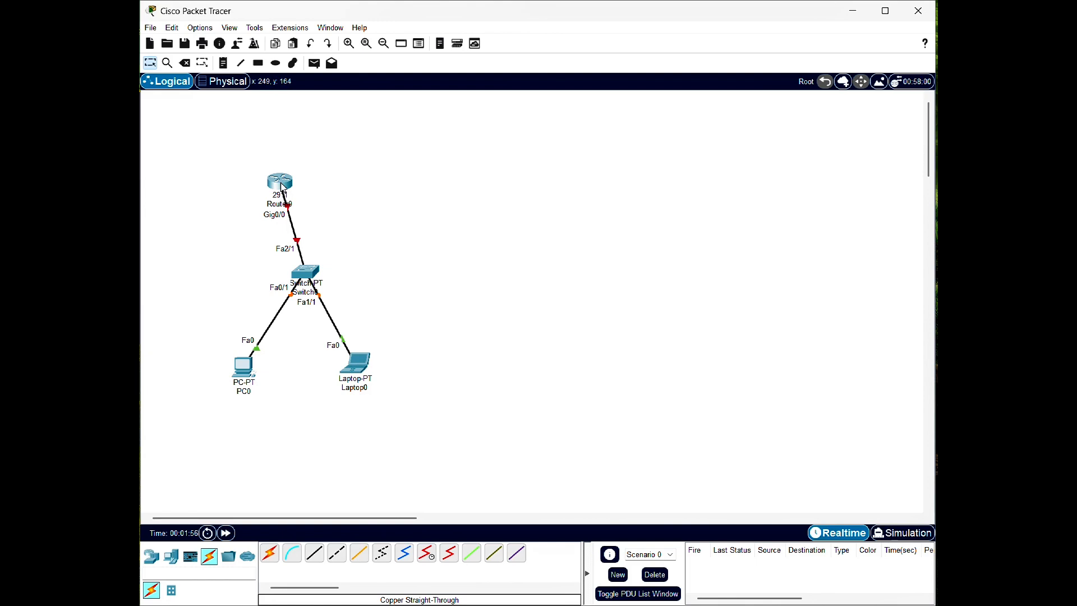
Open the router's command line and answer no to the initial configuration dialog to reach the user prompt.
{"action": "mouse_move", "coordinate": [282, 187]}
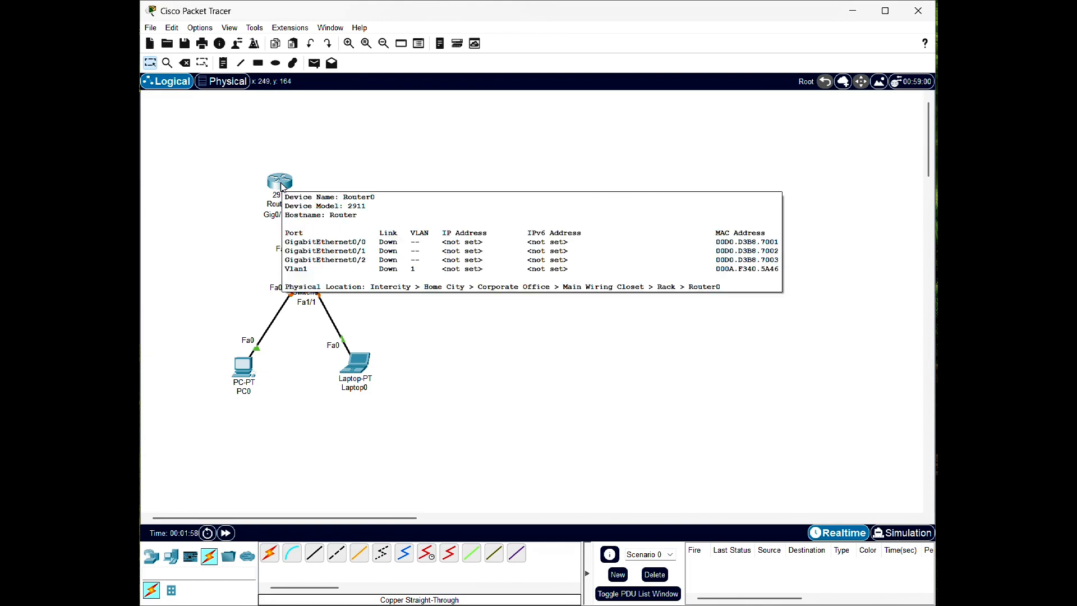
{"action": "left_click", "coordinate": [281, 183]}
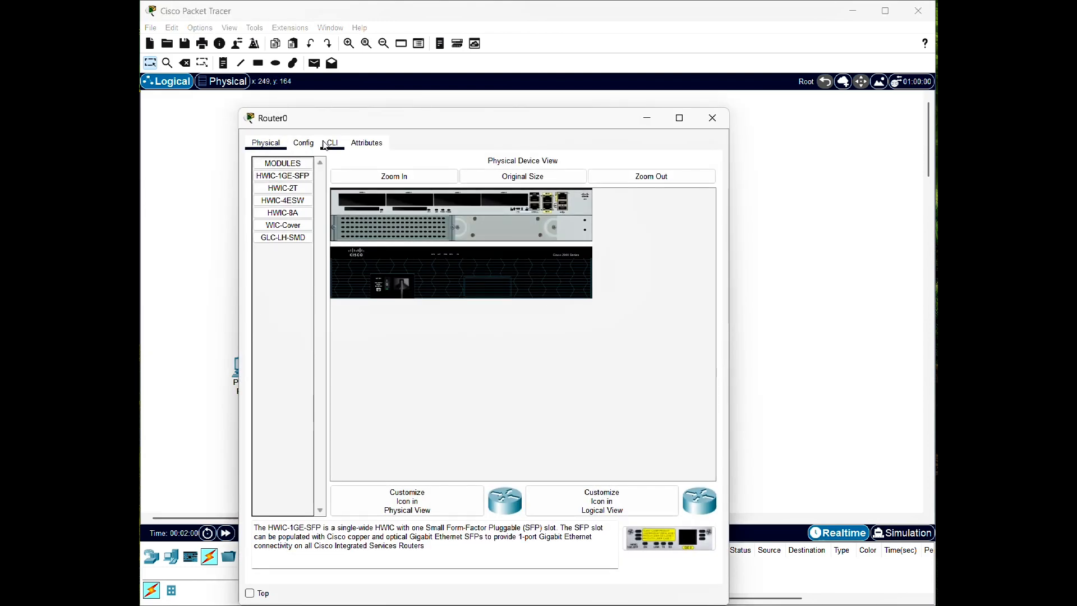
{"action": "left_click", "coordinate": [325, 144]}
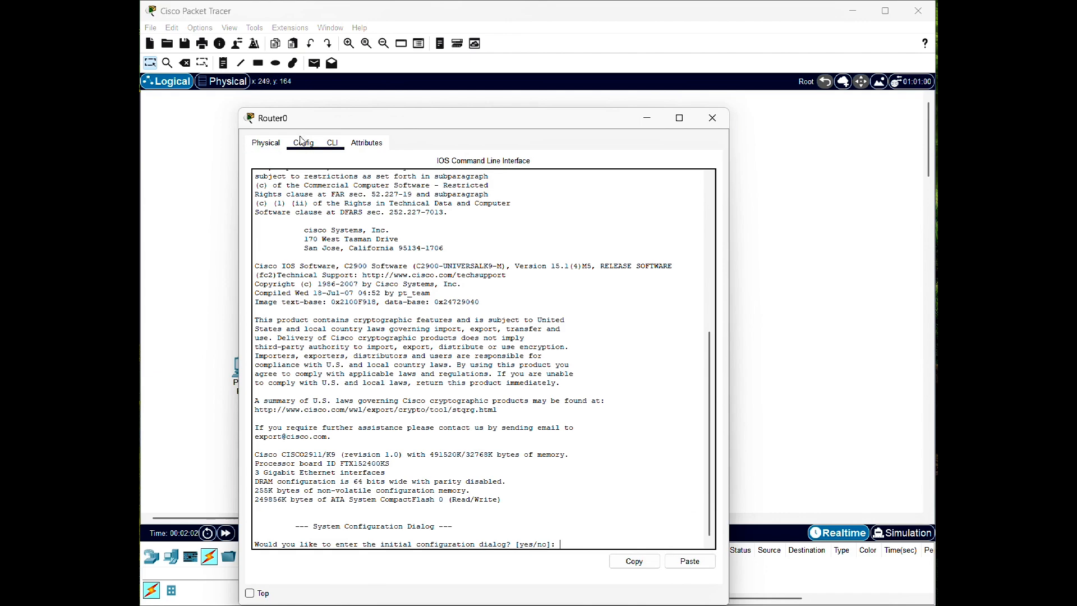
{"action": "left_click", "coordinate": [712, 118]}
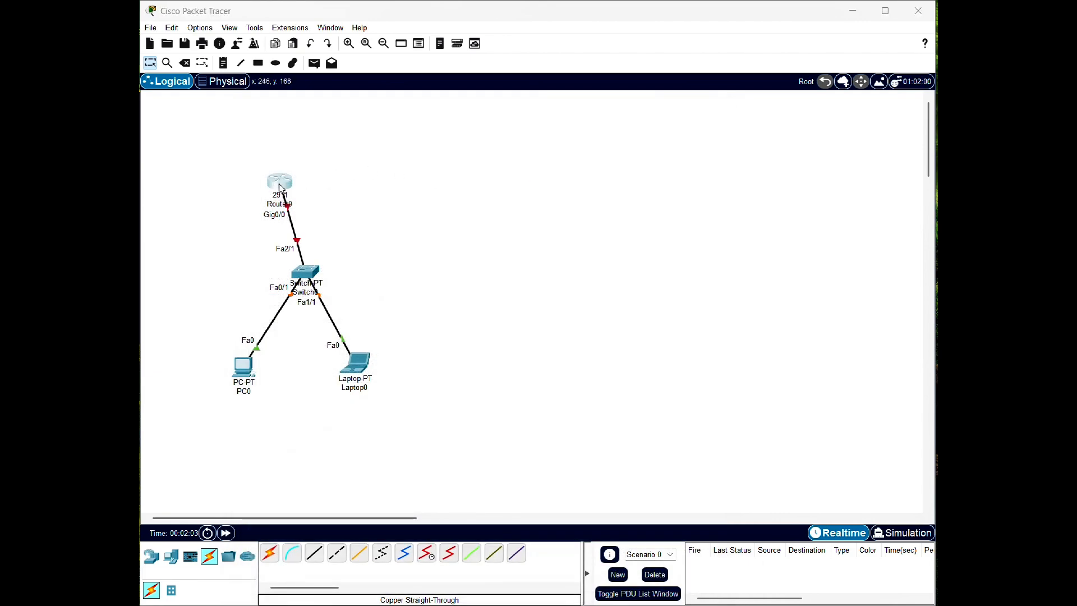
{"action": "left_click", "coordinate": [281, 184]}
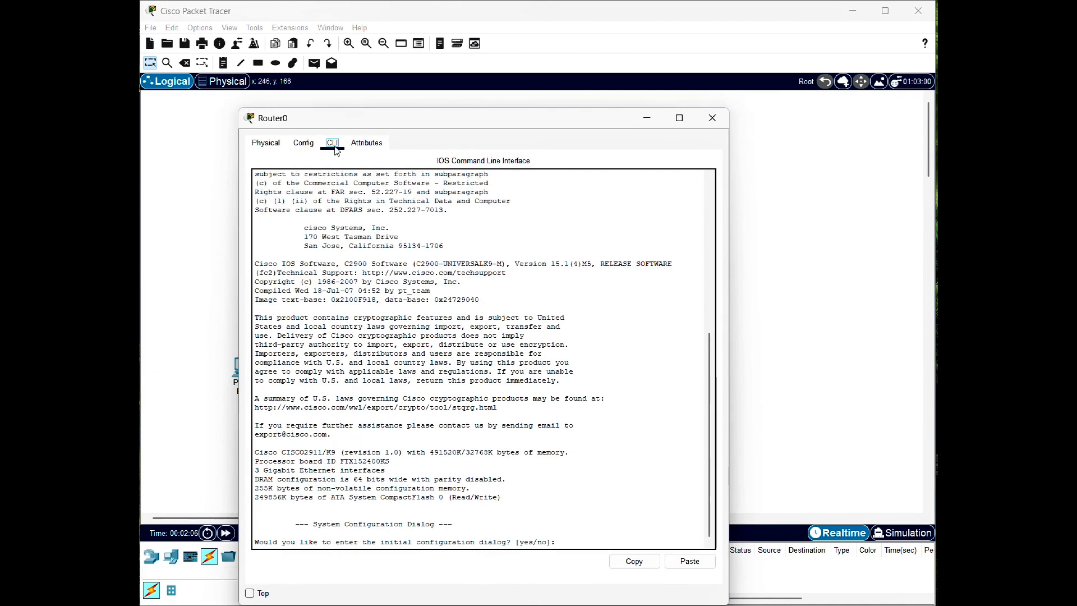
{"action": "left_click", "coordinate": [615, 543]}
{"action": "type", "text": "no"}
{"action": "key", "text": "Return"}
{"action": "key", "text": "Return"}
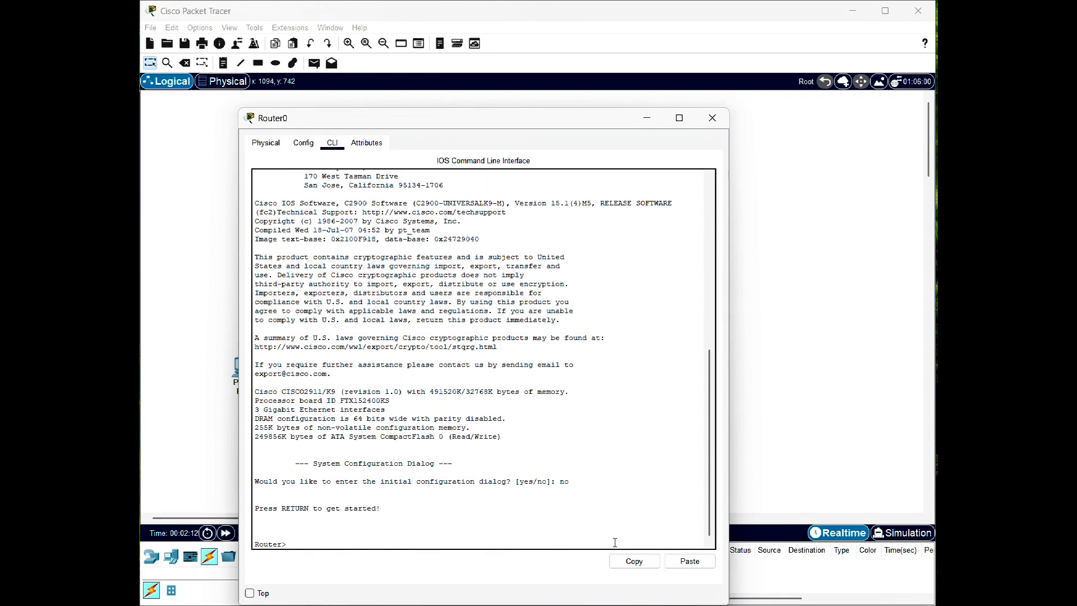
Enter privileged mode with en, global configuration with conf t, and interface configuration with int g0/0 on the router.
{"action": "type", "text": "en"}
{"action": "key", "text": "Return"}
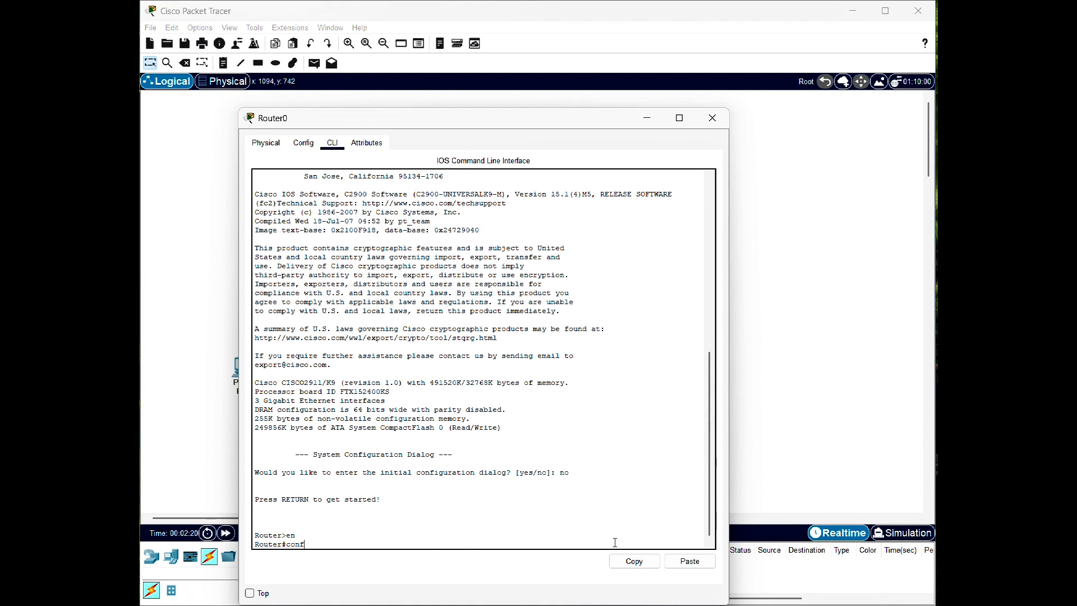
{"action": "type", "text": "conf t"}
{"action": "key", "text": "Return"}
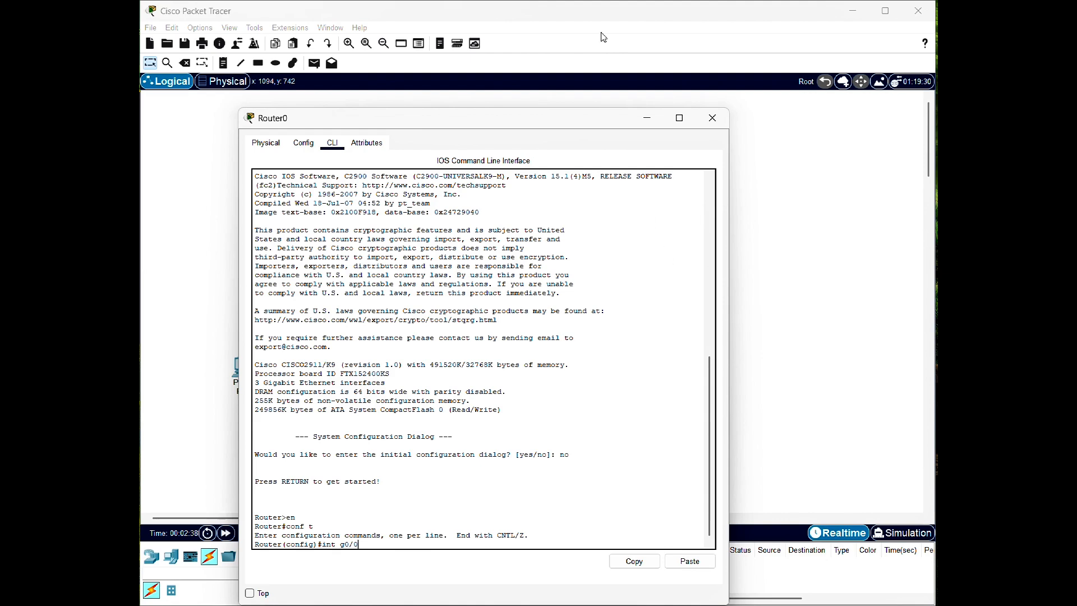
{"action": "left_click_drag", "start_coordinate": [395, 128], "coordinate": [521, 131]}
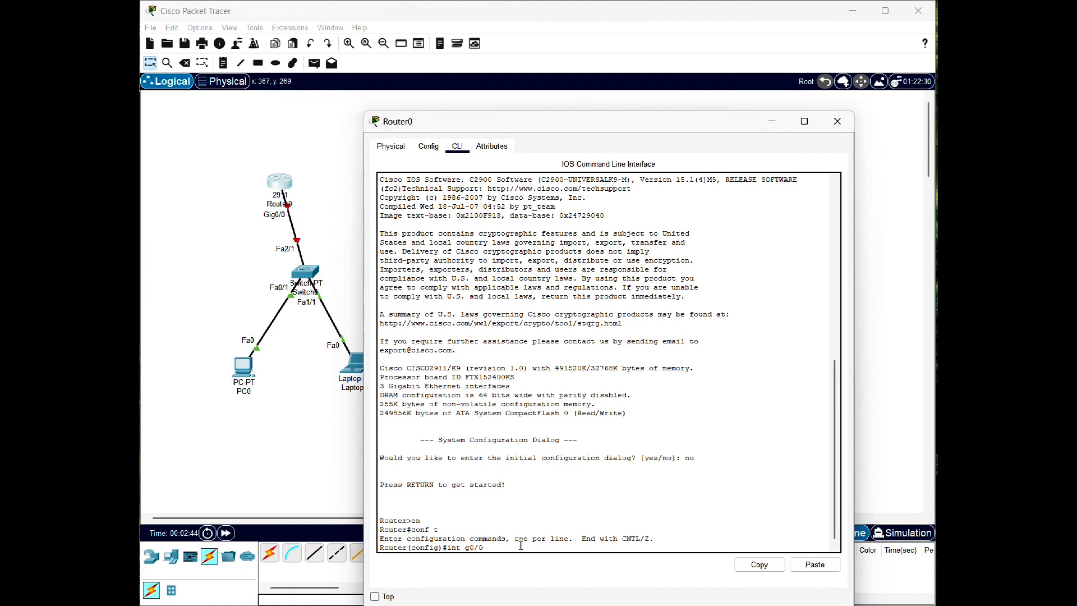
{"action": "key", "text": "Return"}
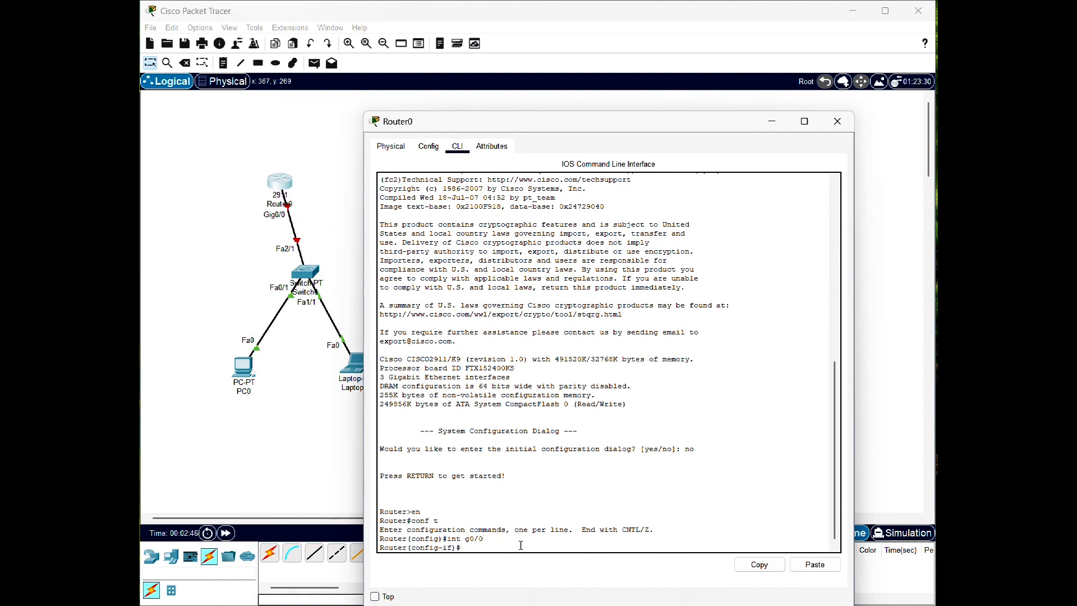
Assign IP address 192.168.10.1 with mask 255.255.255.0 to the g0/0 interface, enable it with no shutdown, and close the router window.
{"action": "type", "text": "ip address 192.168.10.1 255.255.255.0"}
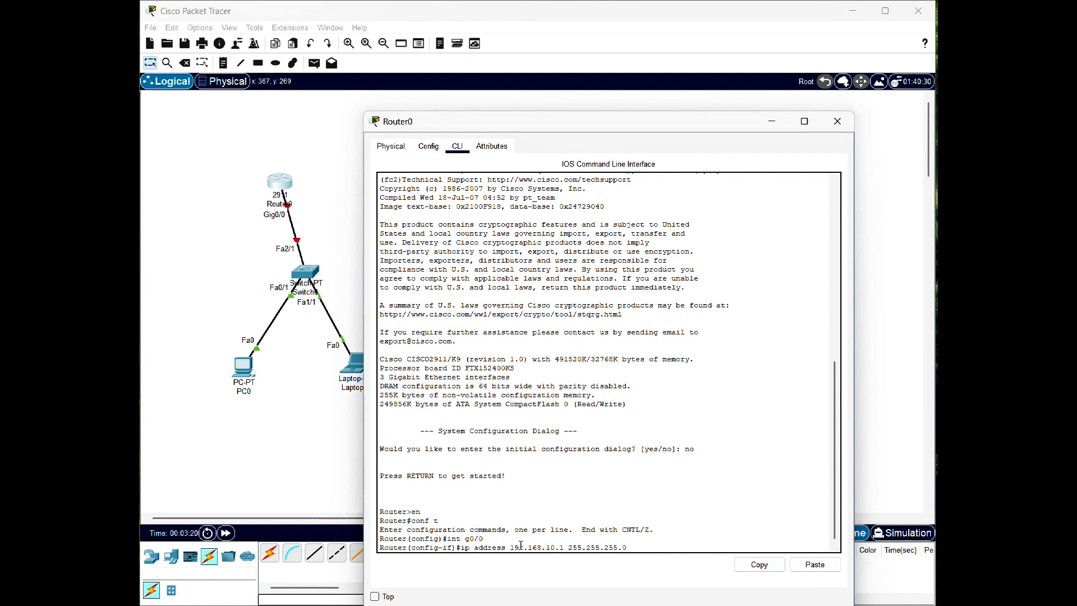
{"action": "key", "text": "Return"}
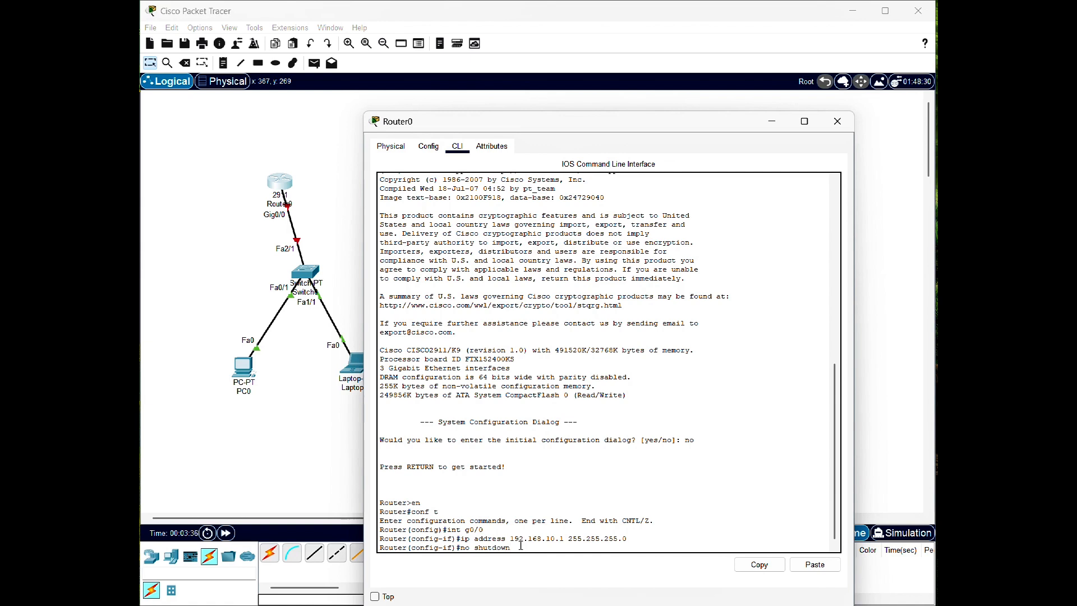
{"action": "key", "text": "Return"}
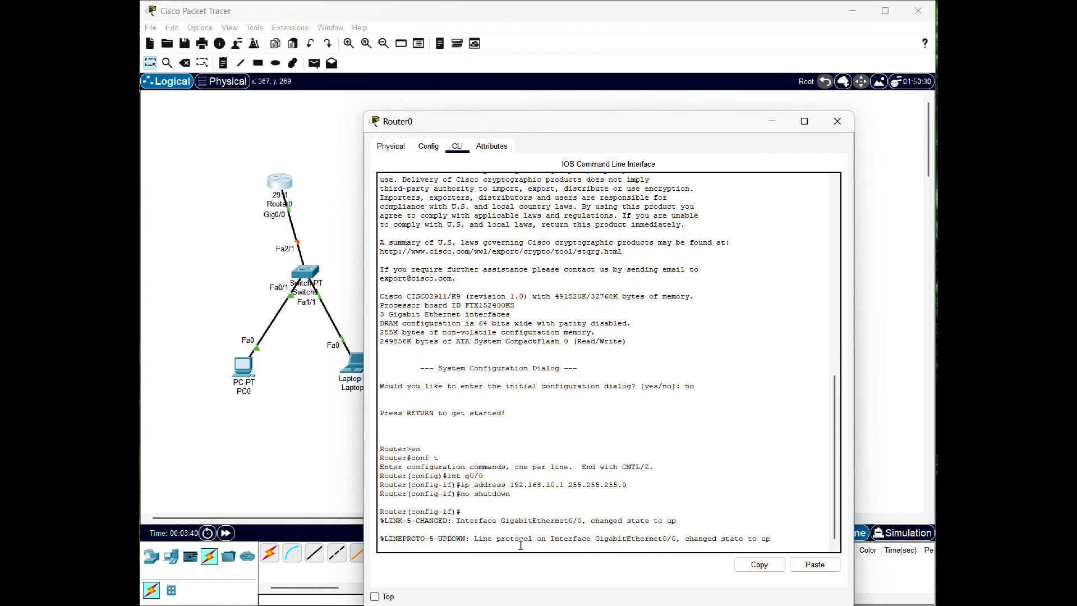
{"action": "key", "text": "Return"}
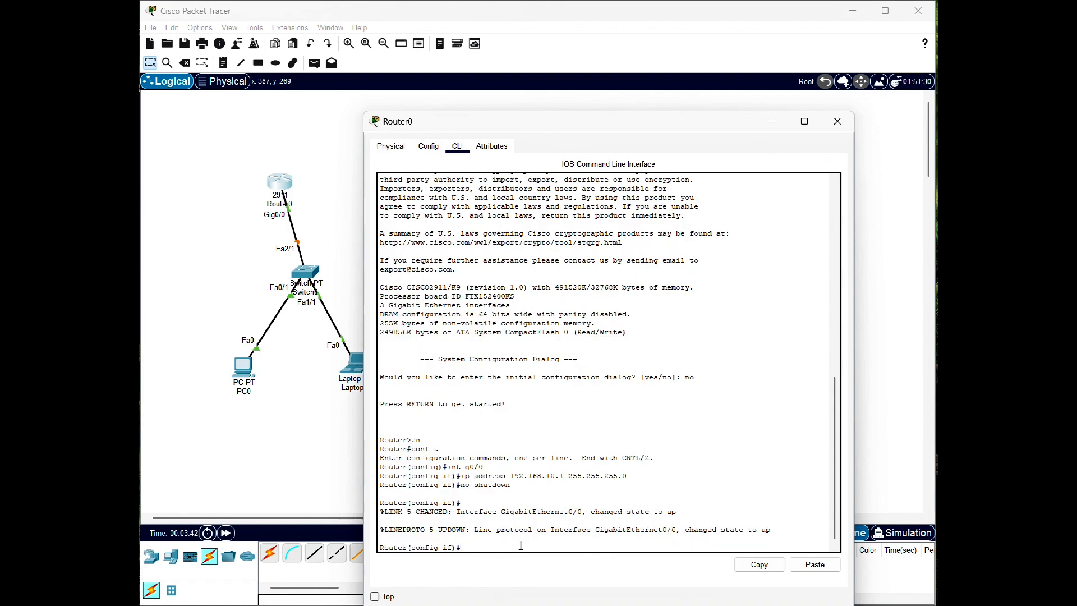
{"action": "left_click", "coordinate": [838, 121]}
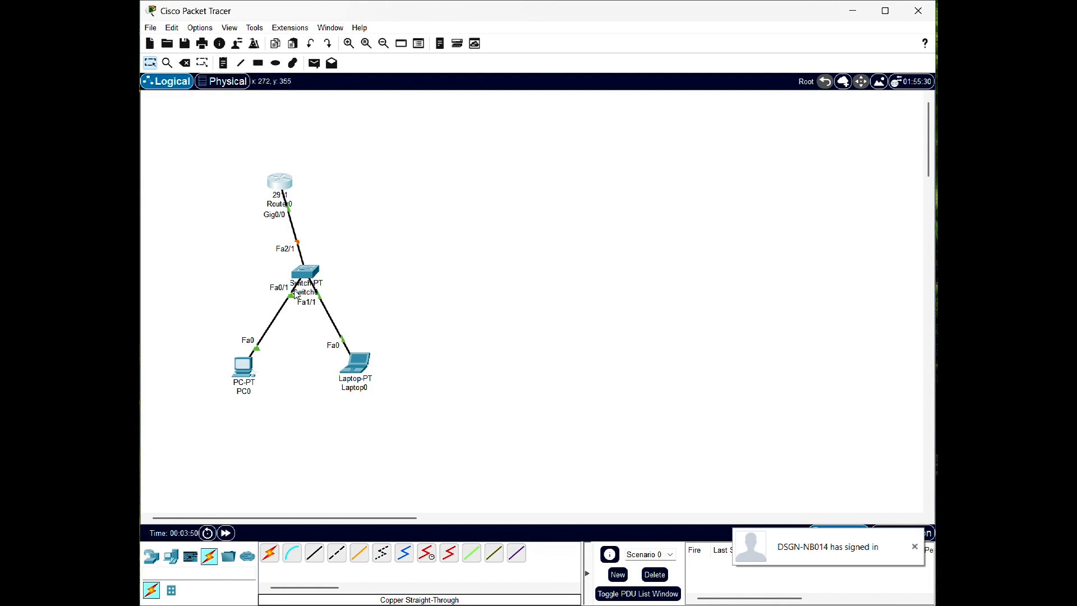
Try to send a simple PDU from the router to PC0 and dismiss the resulting warning.
{"action": "left_click", "coordinate": [314, 63]}
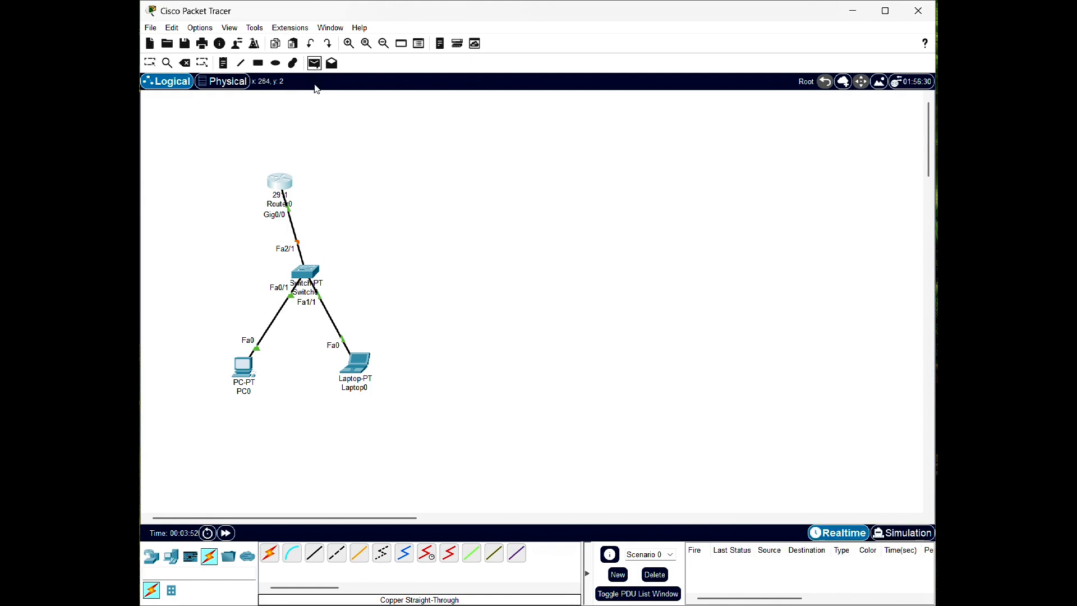
{"action": "left_click", "coordinate": [281, 182]}
{"action": "left_click", "coordinate": [245, 386]}
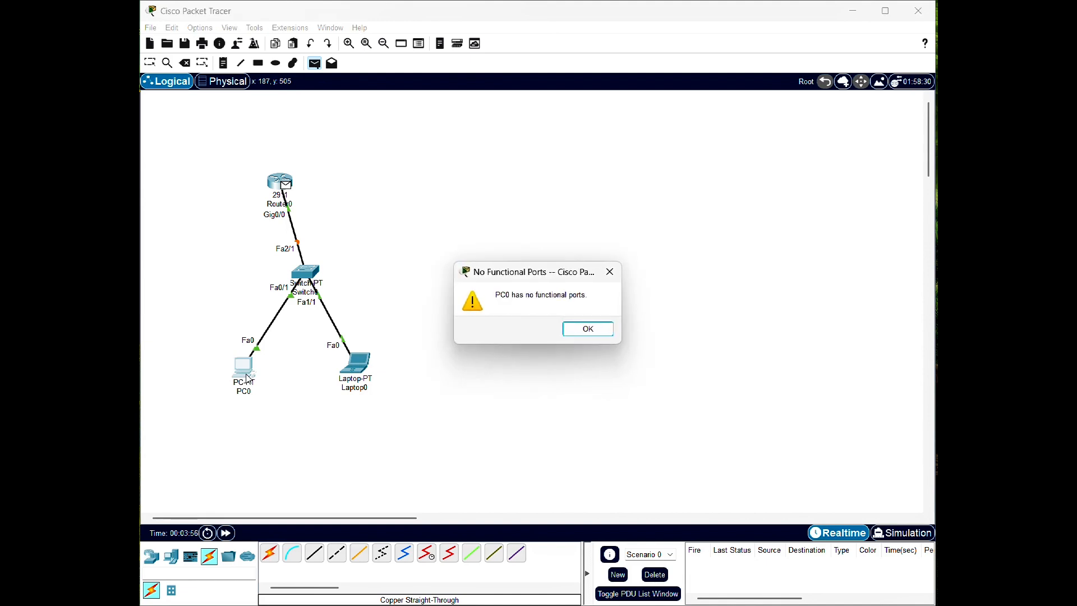
{"action": "left_click", "coordinate": [578, 329]}
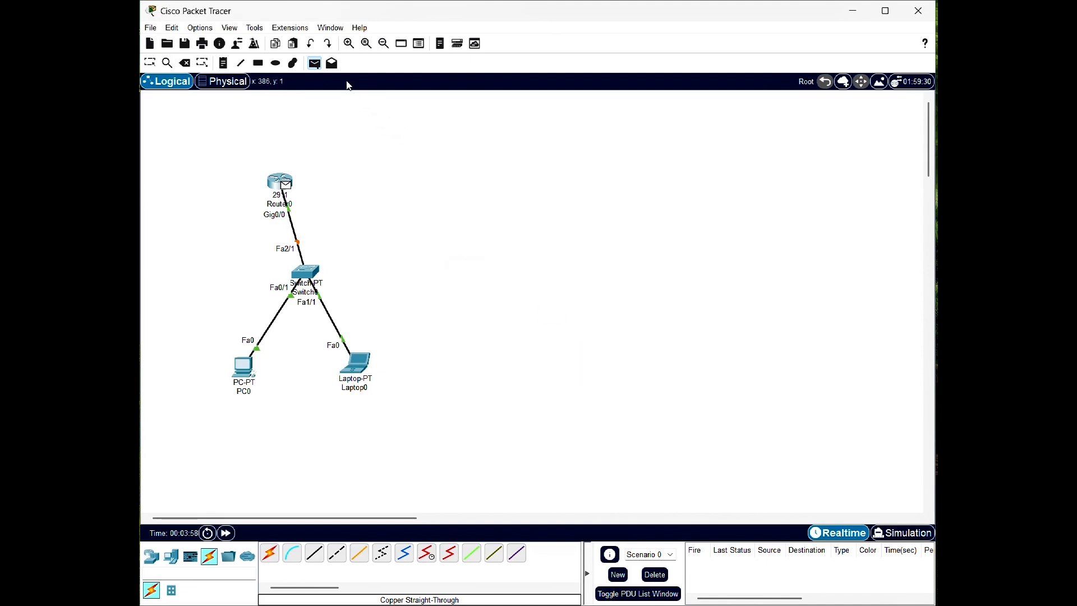
Try to send a simple PDU from PC0 to Laptop0 and dismiss the resulting warning.
{"action": "left_click", "coordinate": [314, 64]}
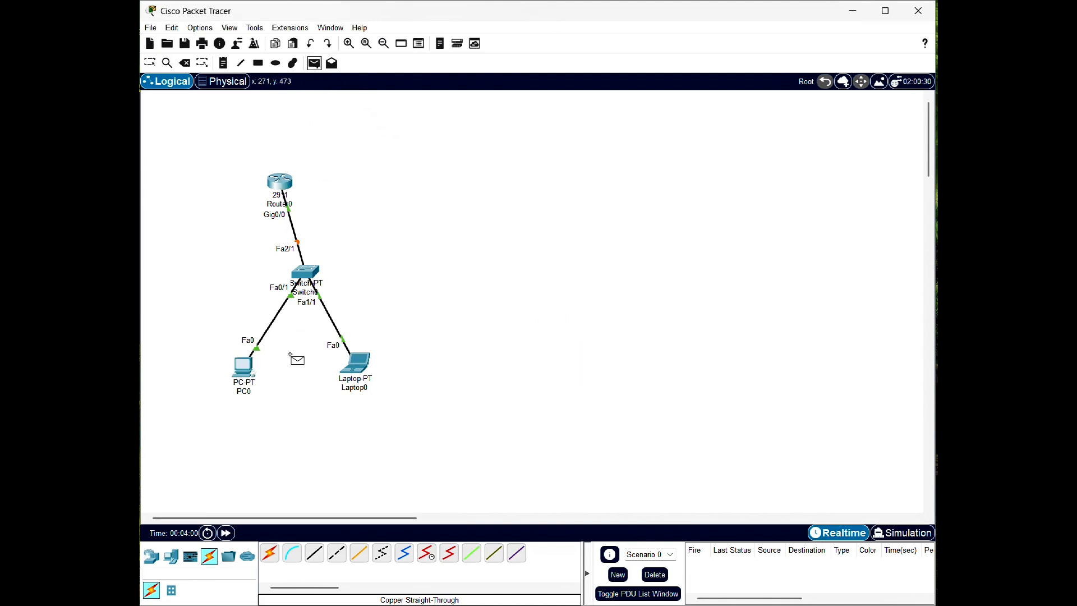
{"action": "left_click", "coordinate": [247, 372]}
{"action": "left_click", "coordinate": [357, 365]}
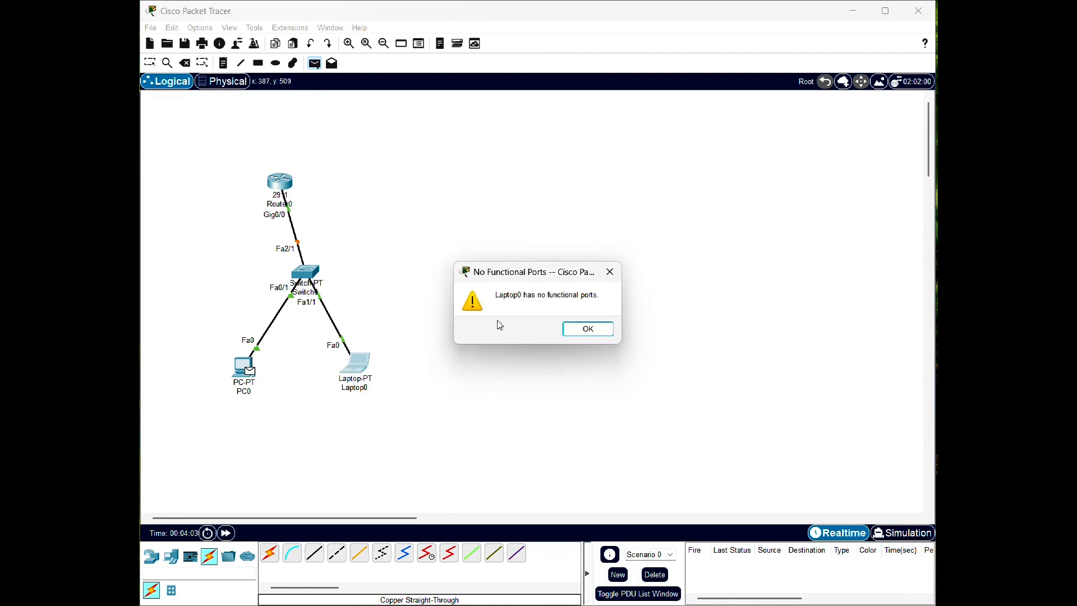
{"action": "left_click", "coordinate": [586, 329]}
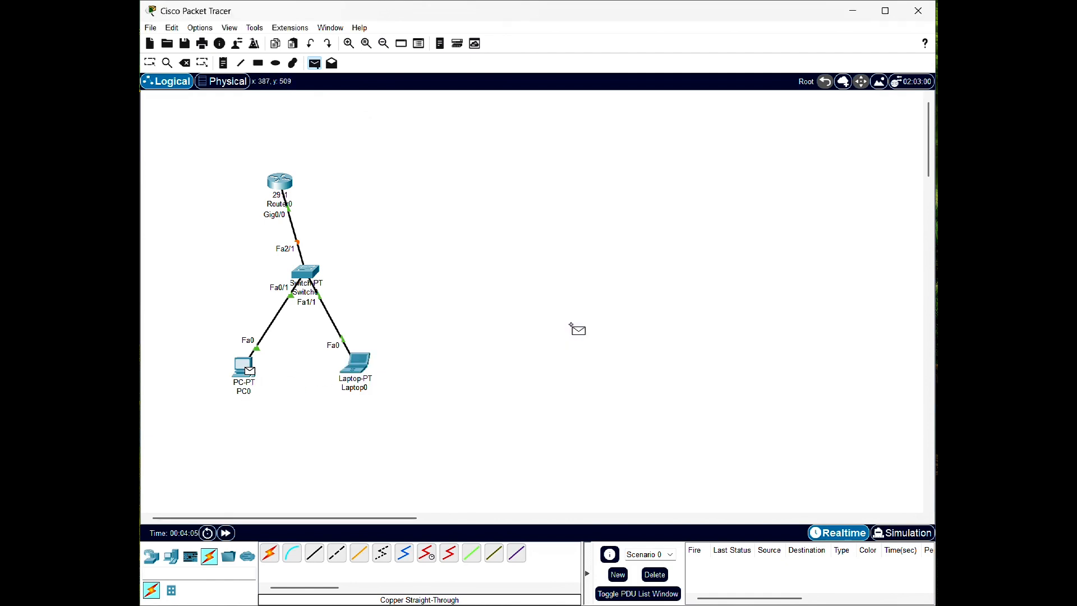
{"action": "left_click", "coordinate": [314, 62]}
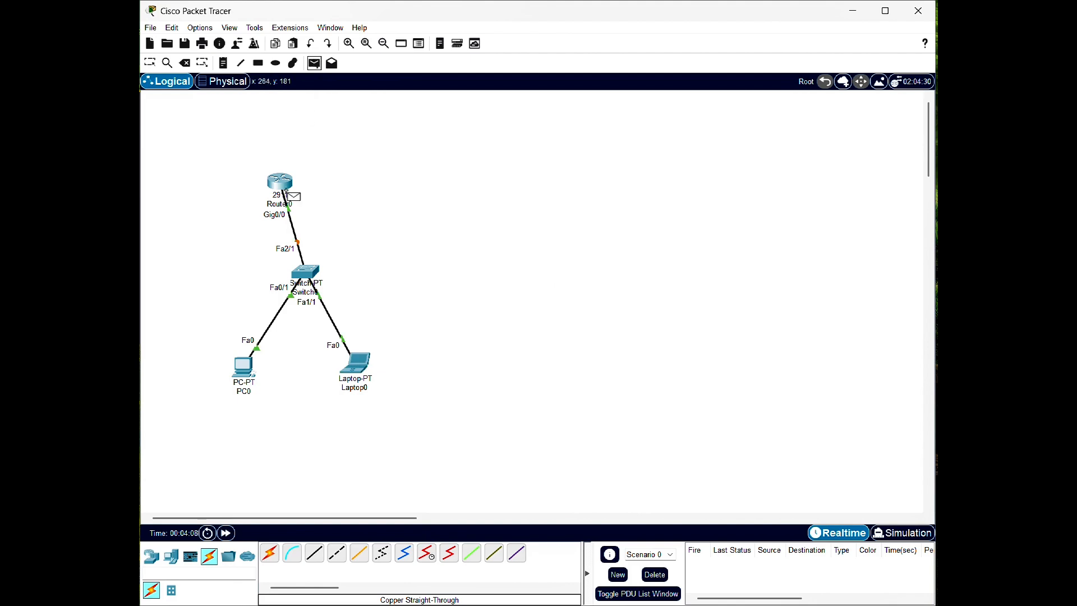
Open PC0's IP configuration and assign the static IPv4 address 192.168.10.11 with subnet mask 255.255.255.0.
{"action": "left_click", "coordinate": [247, 371]}
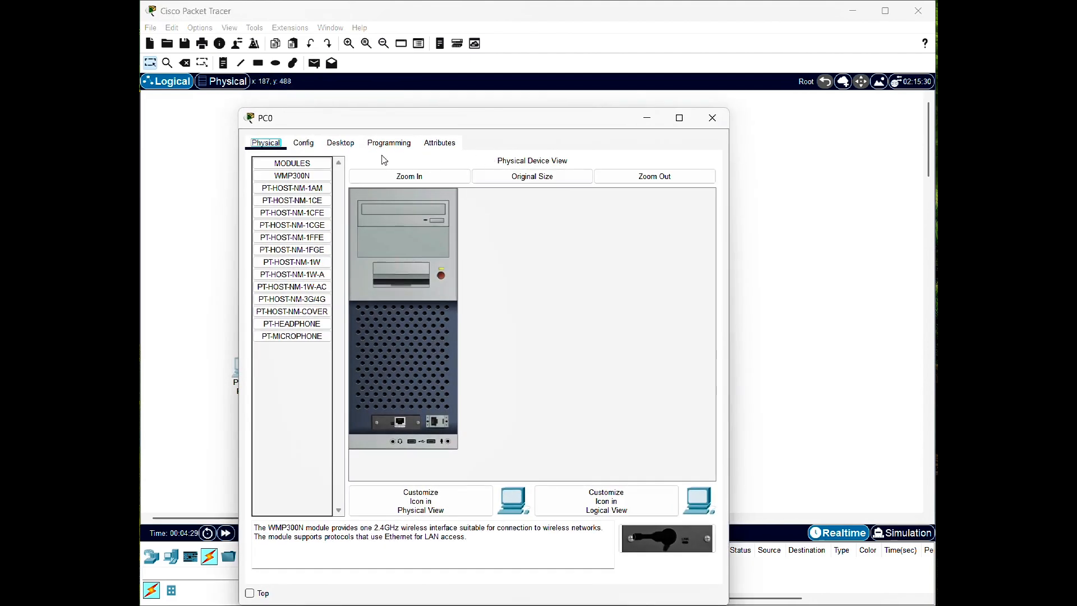
{"action": "left_click", "coordinate": [301, 144]}
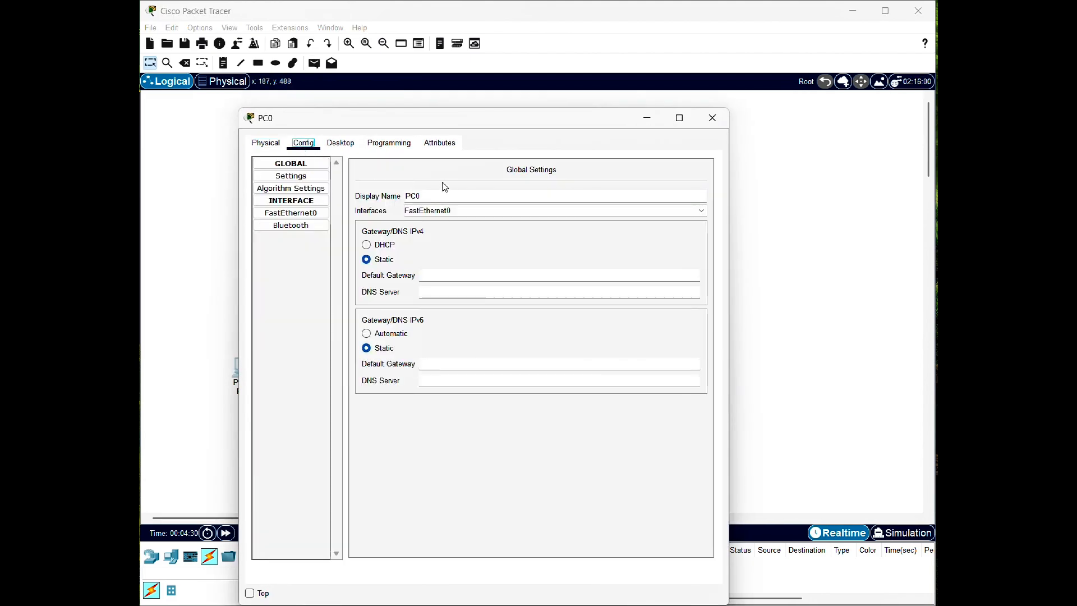
{"action": "left_click", "coordinate": [337, 145]}
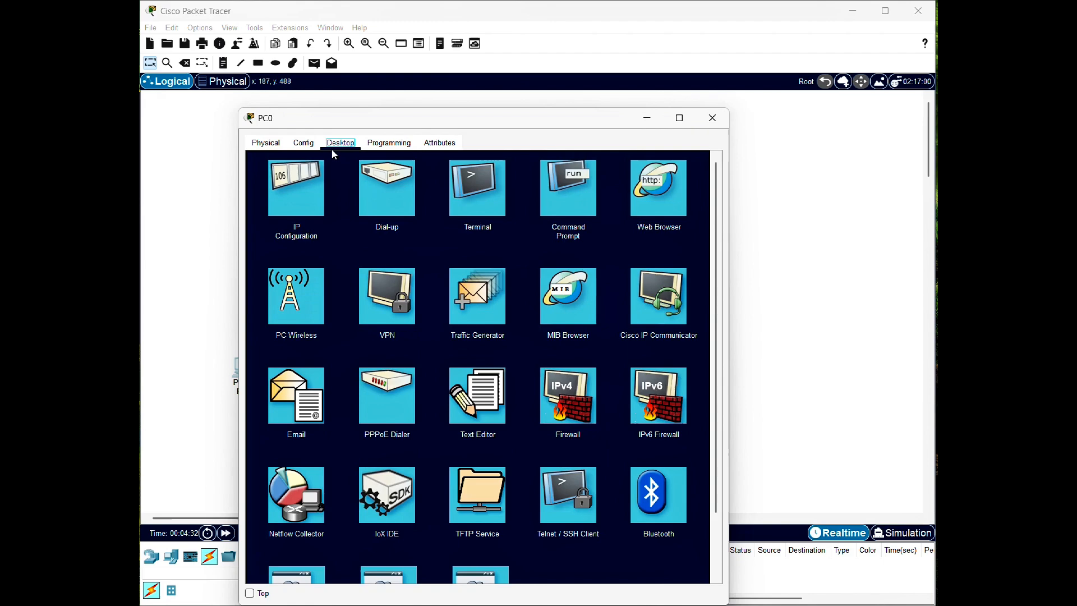
{"action": "left_click", "coordinate": [305, 216]}
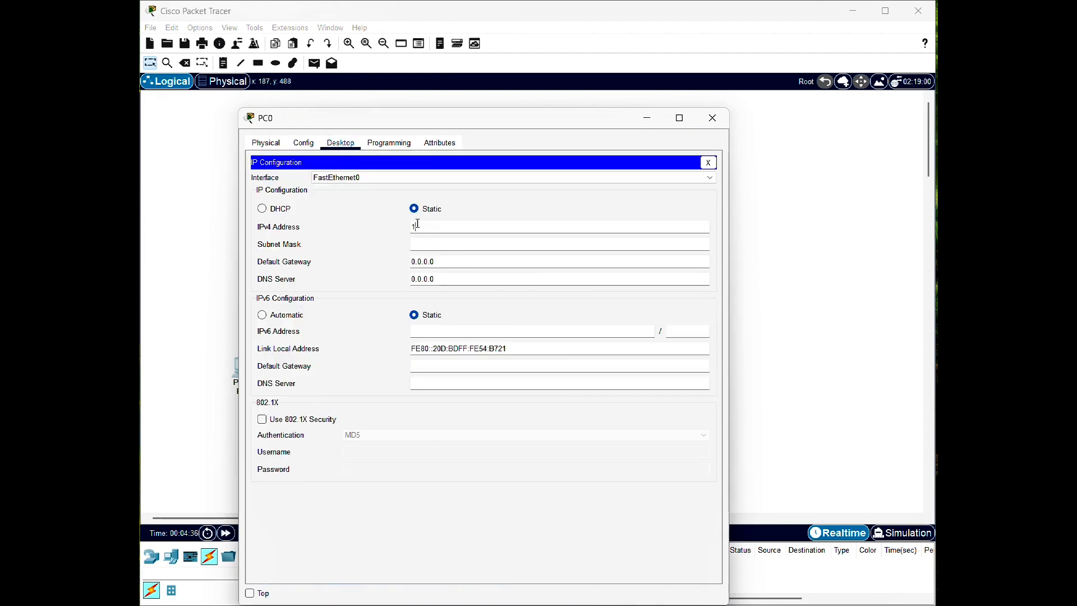
{"action": "left_click", "coordinate": [418, 224]}
{"action": "type", "text": "192.168."}
{"action": "type", "text": "10.11"}
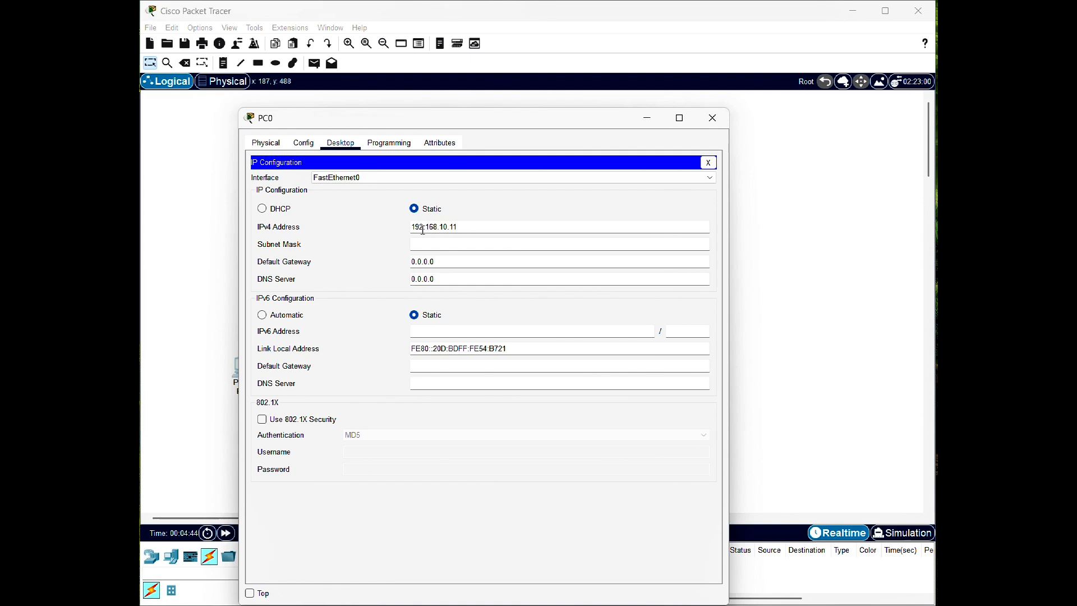
{"action": "key", "text": "BackSpace"}
{"action": "left_click", "coordinate": [444, 244]}
Set PC0's IPv4 default gateway to 192.168.10.1 and close its window.
{"action": "left_click_drag", "start_coordinate": [435, 262], "coordinate": [411, 262]}
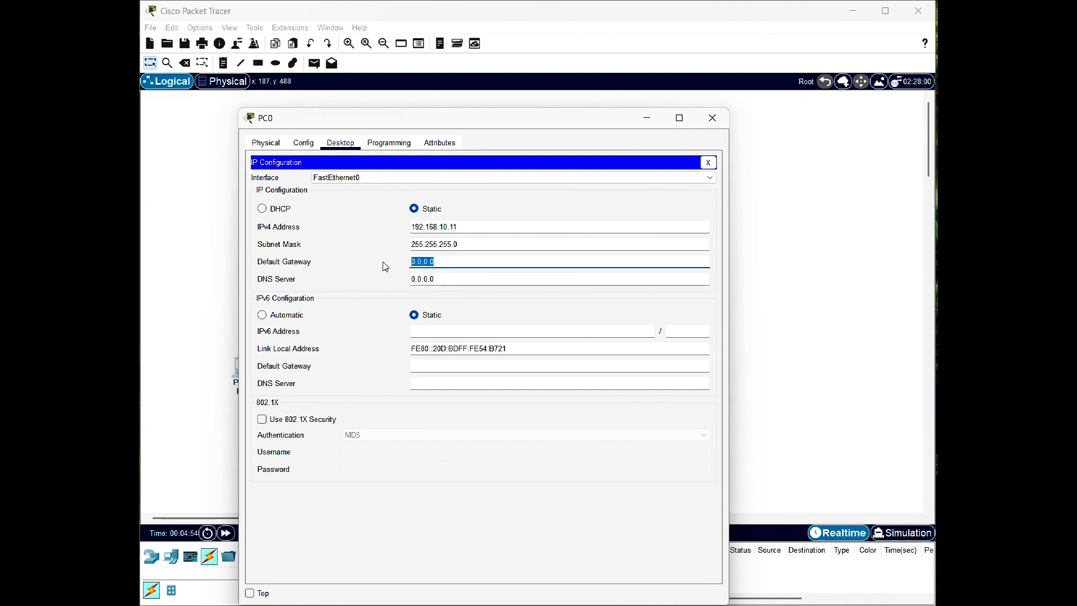
{"action": "type", "text": "192.168.10.1"}
{"action": "left_click_drag", "start_coordinate": [600, 108], "coordinate": [599, 21]}
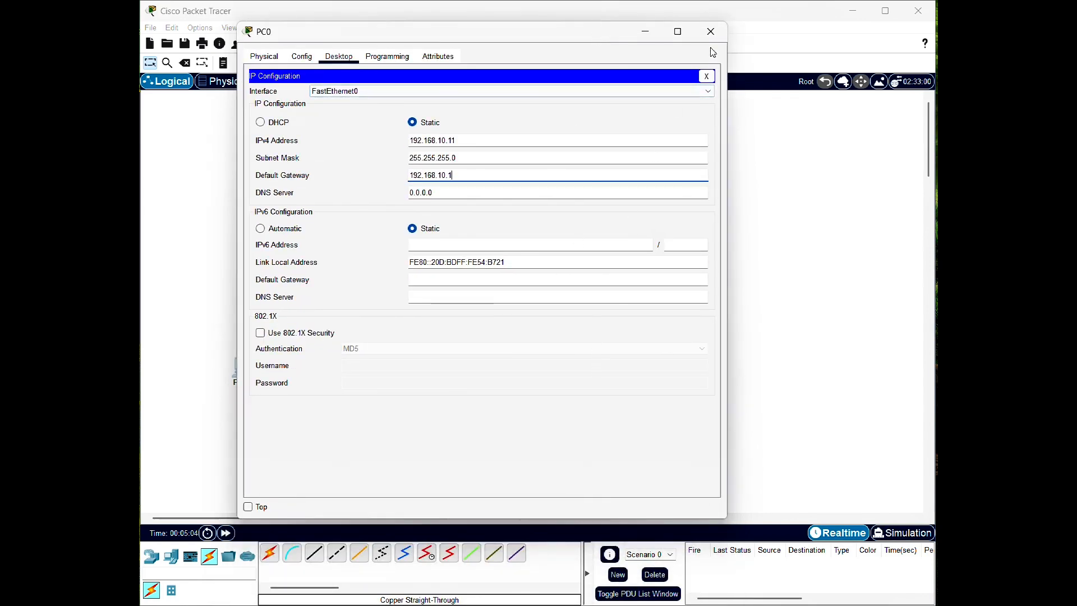
{"action": "left_click", "coordinate": [711, 31]}
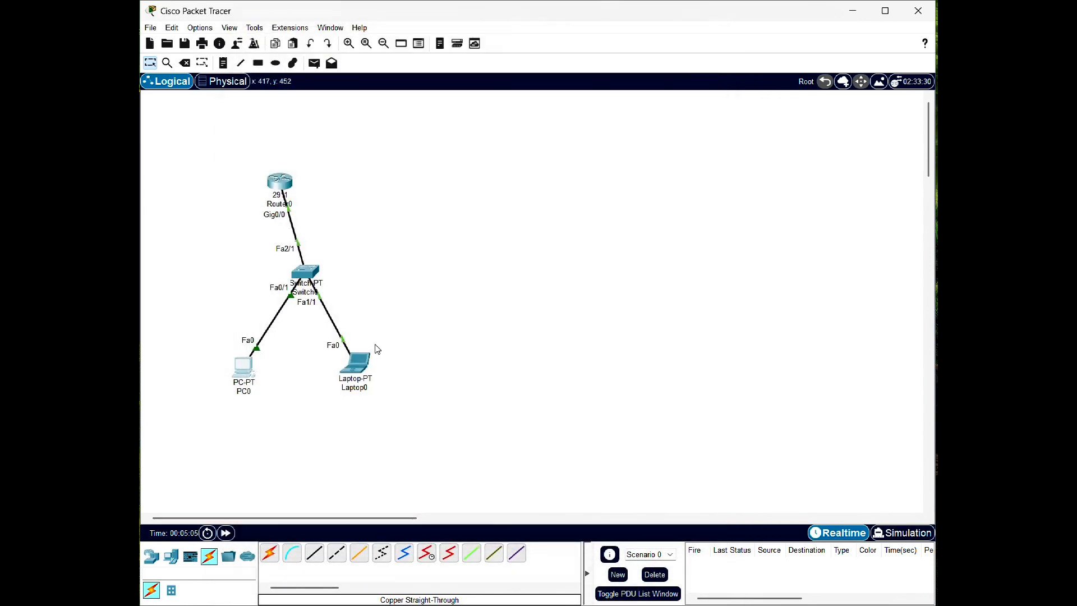
Open Laptop0's IP configuration and assign the static IPv4 address 192.168.10.12 with subnet mask 255.255.255.0.
{"action": "left_click", "coordinate": [350, 368]}
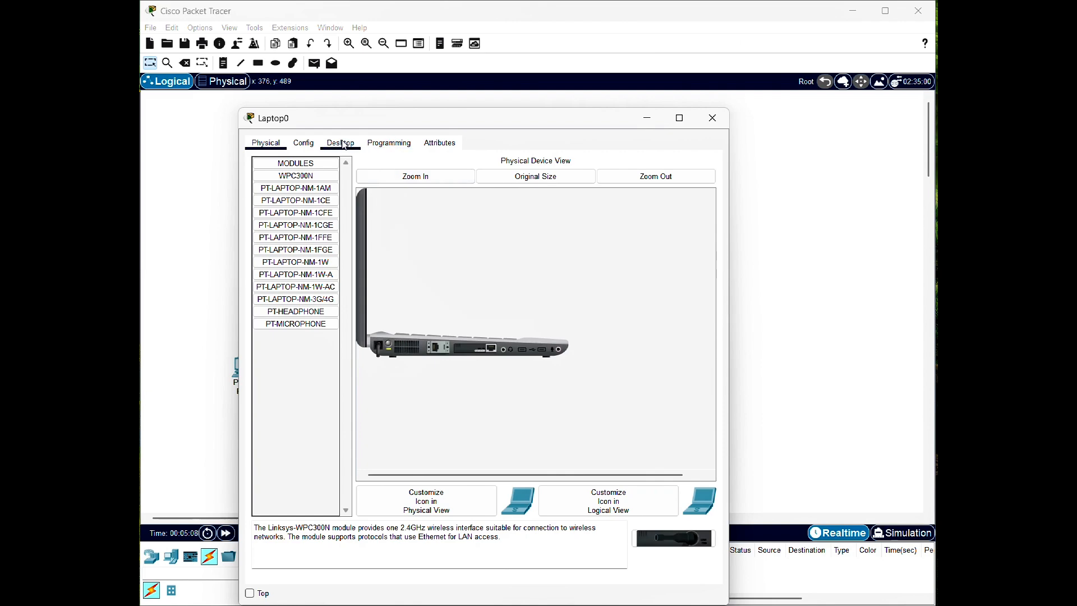
{"action": "left_click", "coordinate": [343, 144]}
{"action": "left_click", "coordinate": [282, 205]}
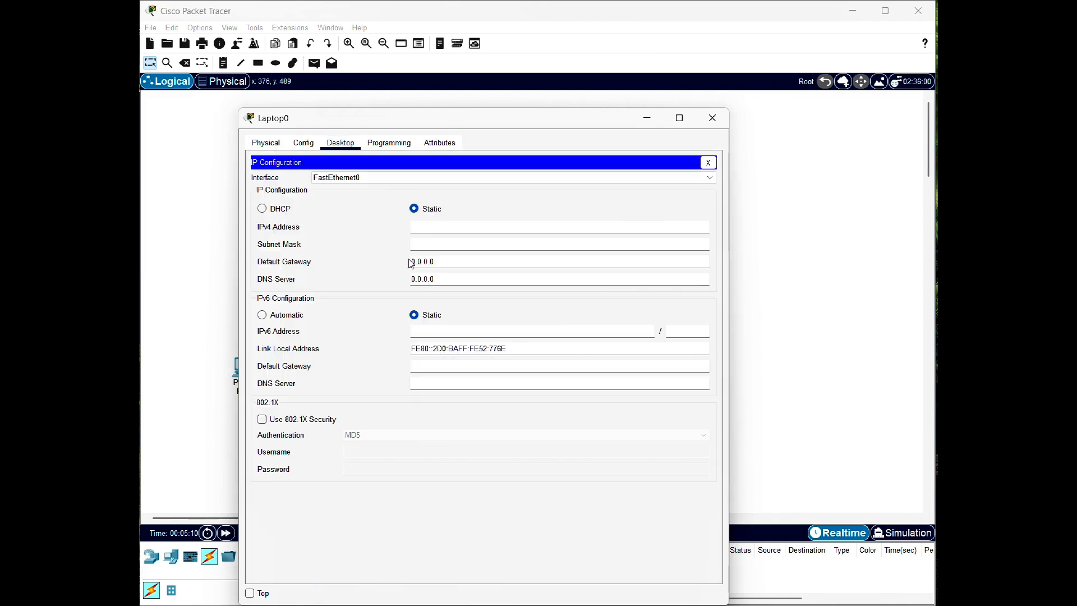
{"action": "left_click", "coordinate": [426, 230]}
{"action": "type", "text": "192.168.10.12"}
{"action": "left_click", "coordinate": [425, 243]}
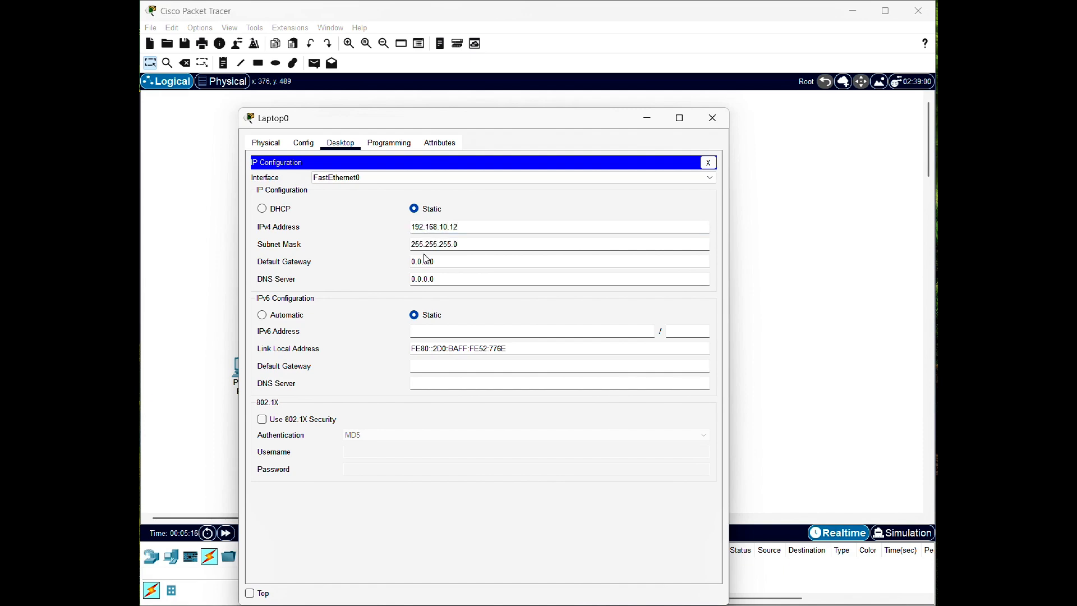
Set Laptop0's IPv4 default gateway to 192.168.10.1 and close its window.
{"action": "left_click_drag", "start_coordinate": [456, 263], "coordinate": [376, 256]}
{"action": "type", "text": "192."}
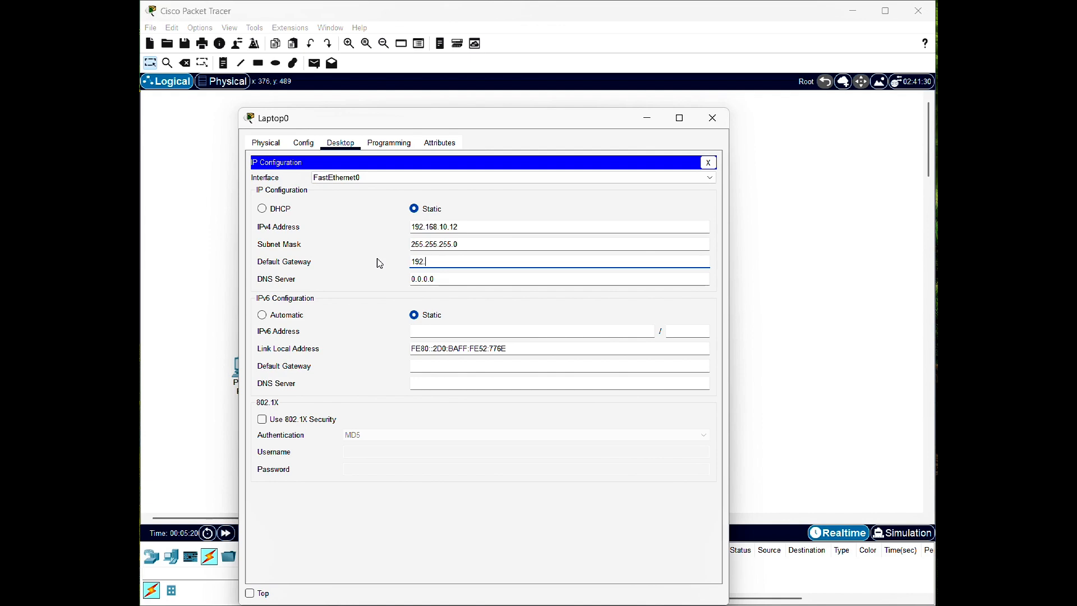
{"action": "type", "text": "168.10.1"}
{"action": "left_click", "coordinate": [712, 119]}
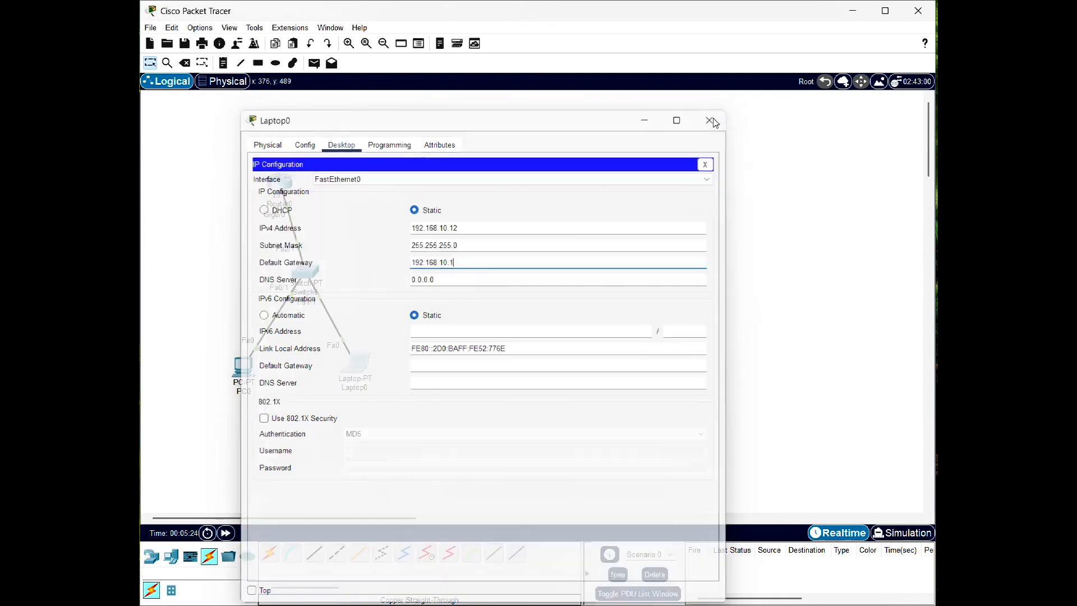
Send a simple PDU from PC0 to Laptop0 to test connectivity between them.
{"action": "left_click", "coordinate": [314, 63]}
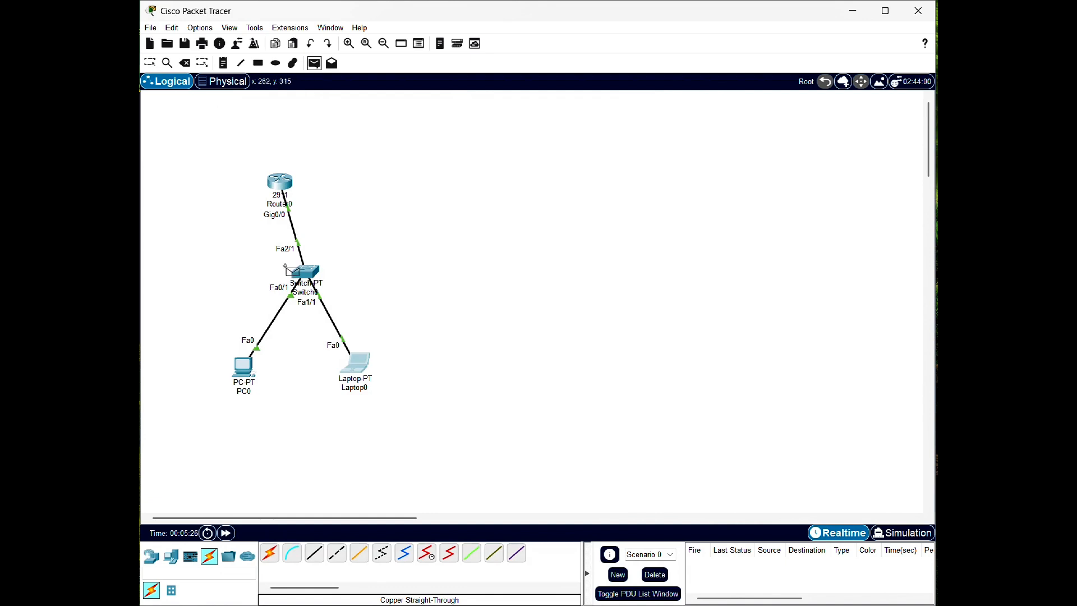
{"action": "left_click", "coordinate": [246, 367]}
{"action": "left_click", "coordinate": [356, 363]}
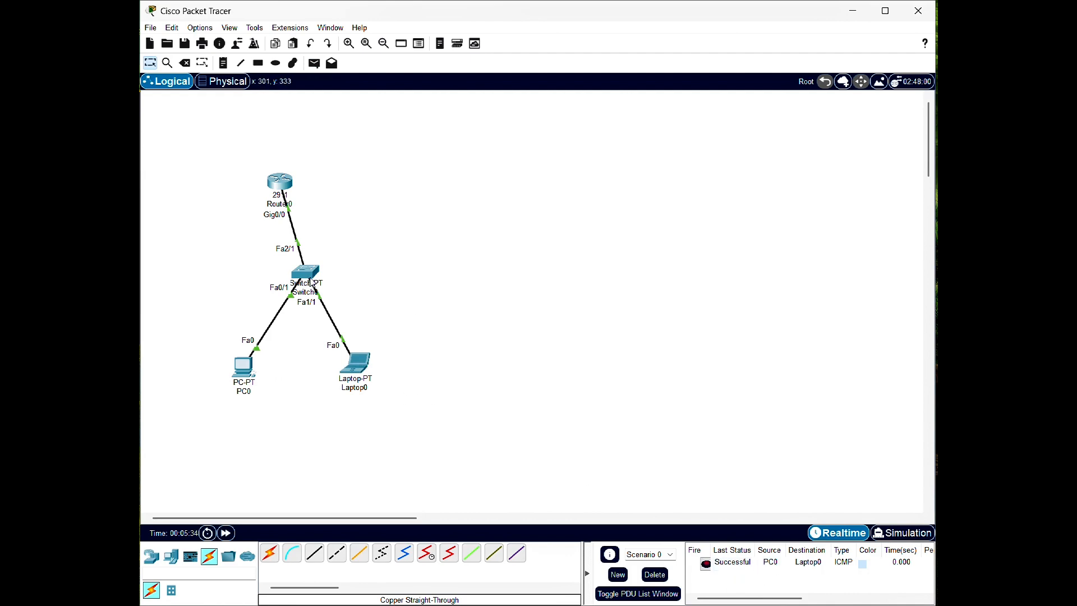
Nudge the switch slightly up and to the left, and send a second simple PDU from PC0 to Laptop0.
{"action": "mouse_move", "coordinate": [312, 283]}
{"action": "mouse_move", "coordinate": [274, 200]}
{"action": "left_click_drag", "start_coordinate": [305, 276], "coordinate": [300, 271]}
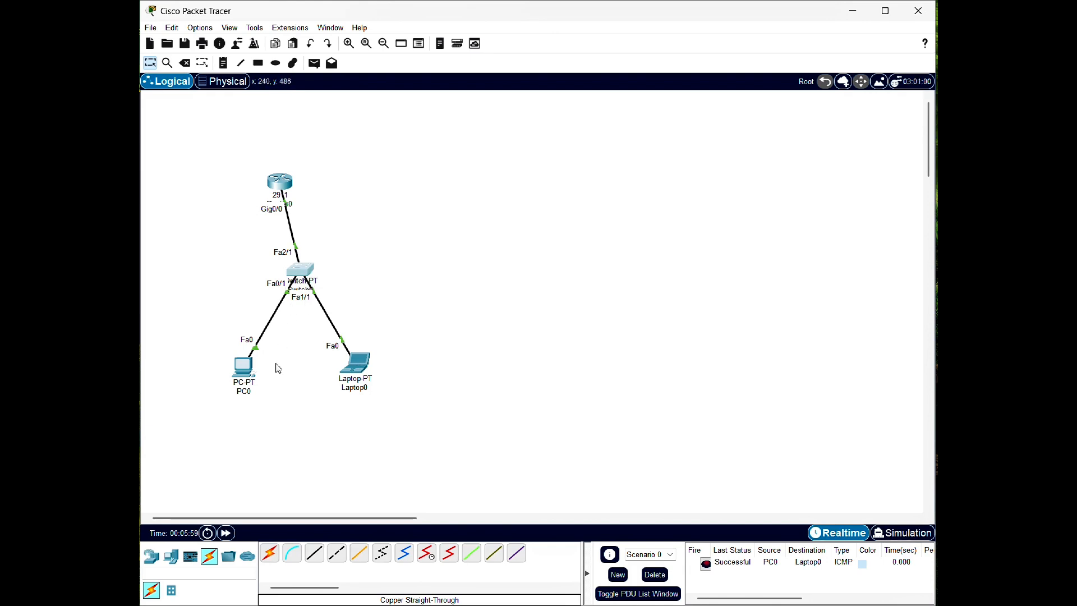
{"action": "key", "text": "p"}
{"action": "left_click", "coordinate": [243, 367]}
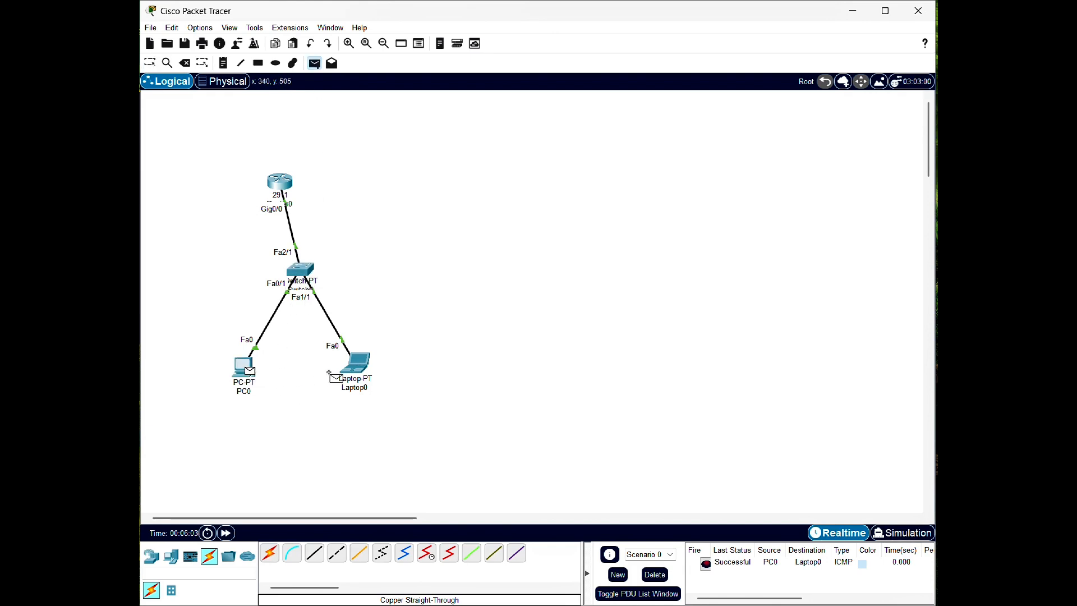
{"action": "left_click", "coordinate": [356, 377]}
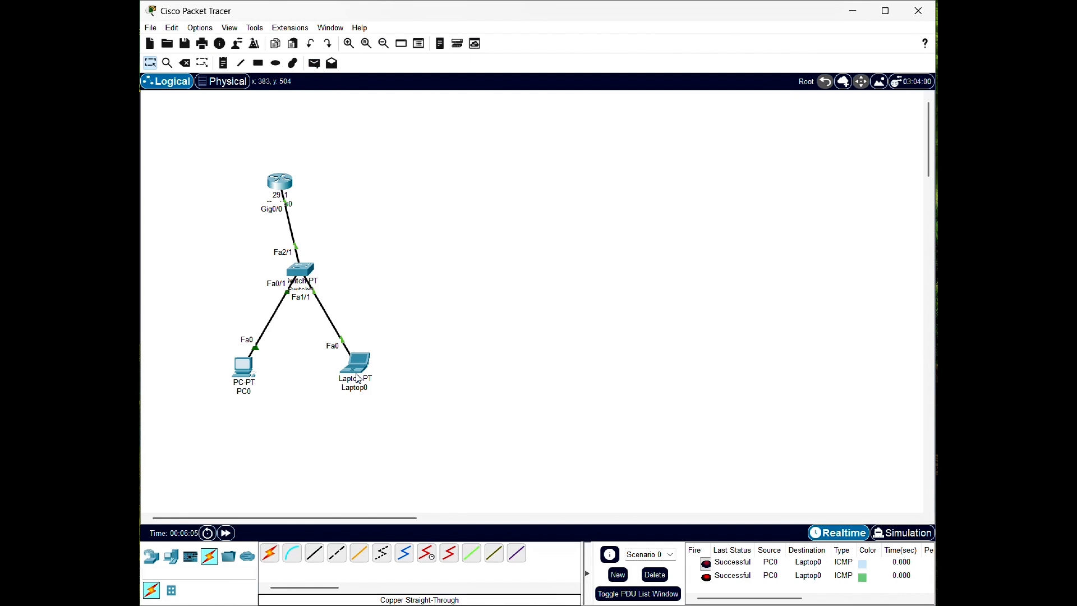